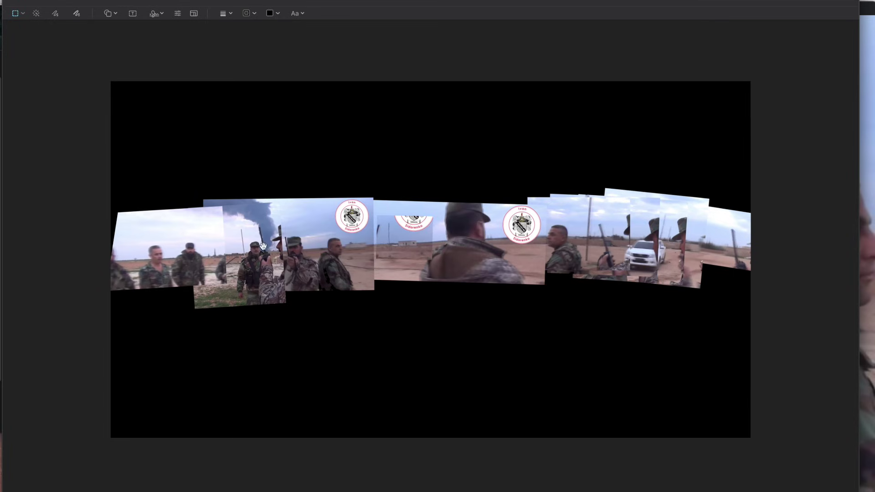
Zoom into the soldiers panorama in Preview for a close look.
scroll(270, 248, "up", 3)
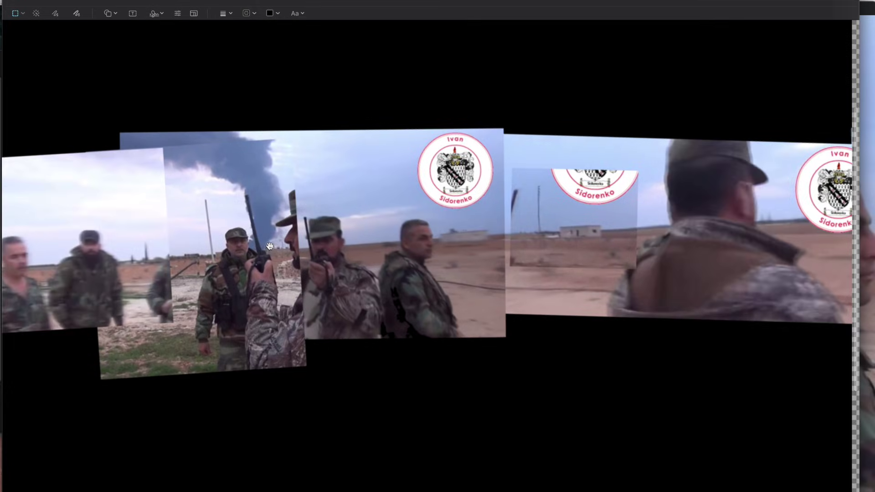
scroll(276, 237, "up", 3)
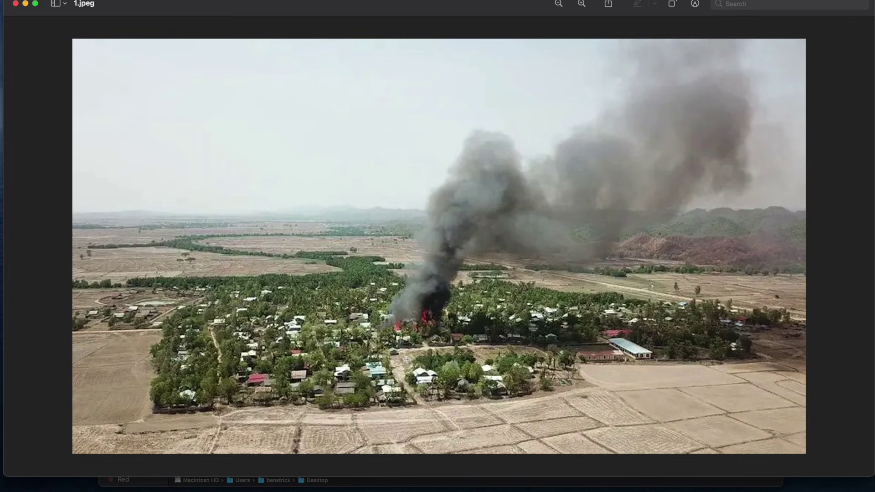
scroll(407, 360, "up", 5)
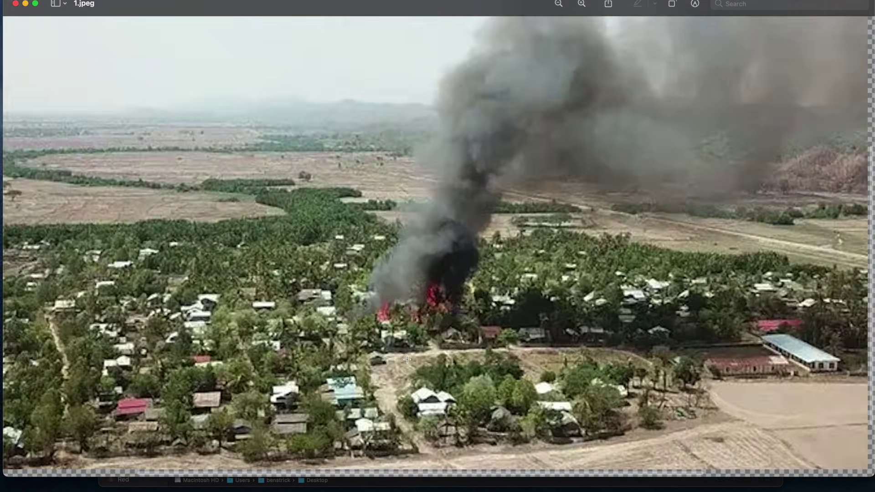
scroll(407, 360, "up", 1)
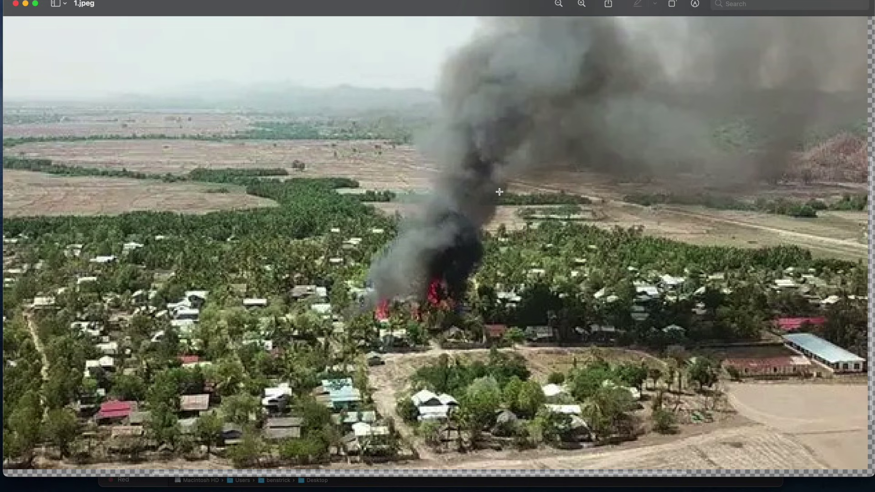
scroll(502, 284, "right", 3)
scroll(502, 284, "down", 1)
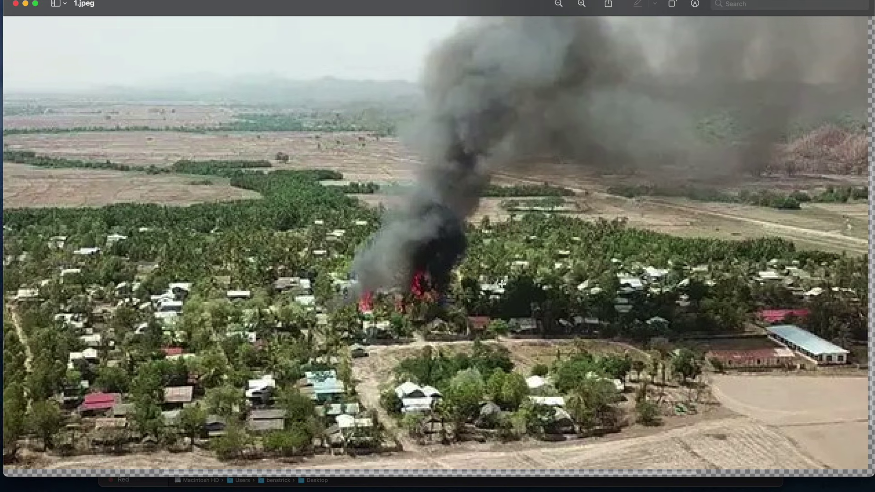
scroll(502, 284, "right", 10)
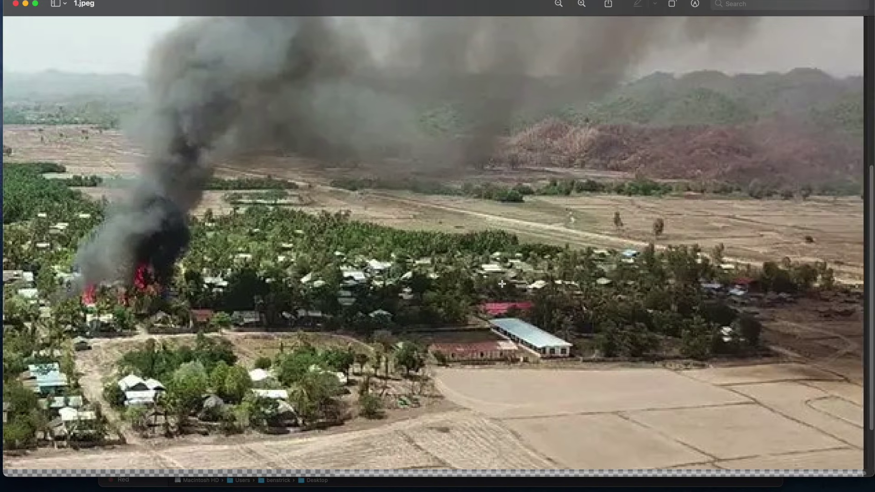
scroll(501, 283, "down", 5)
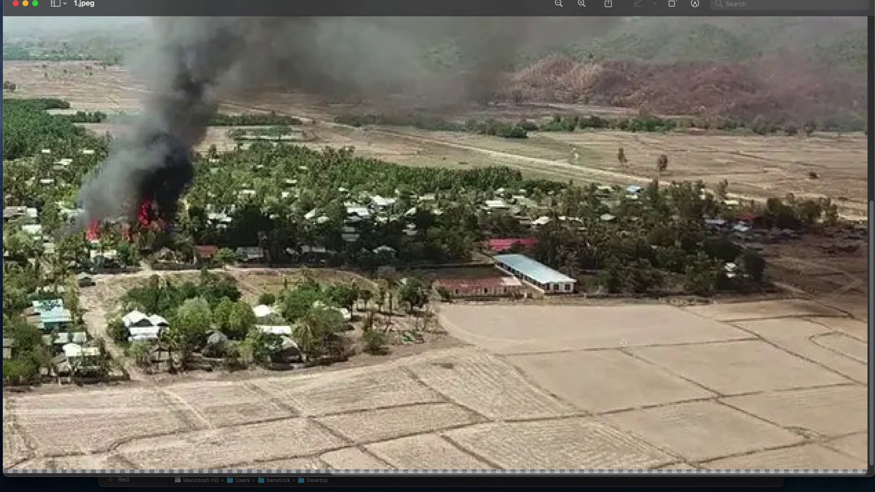
scroll(496, 242, "up", 10)
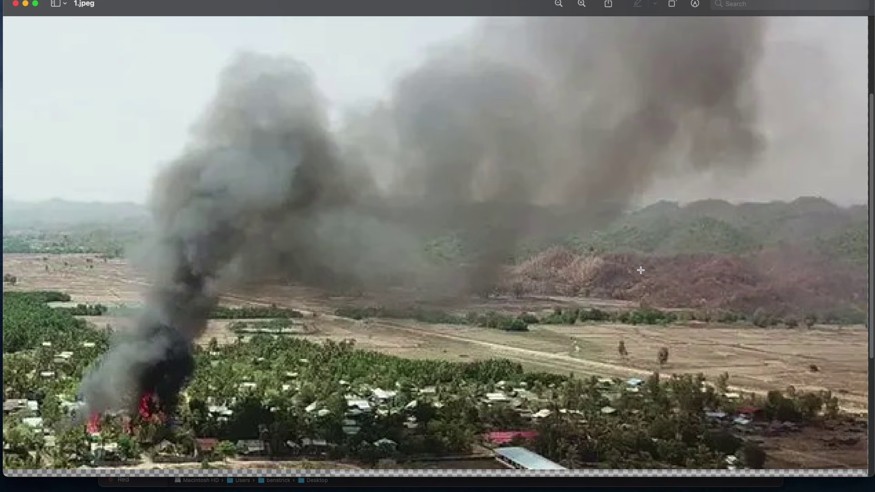
scroll(205, 128, "left", 6)
scroll(205, 128, "down", 10)
scroll(205, 128, "left", 10)
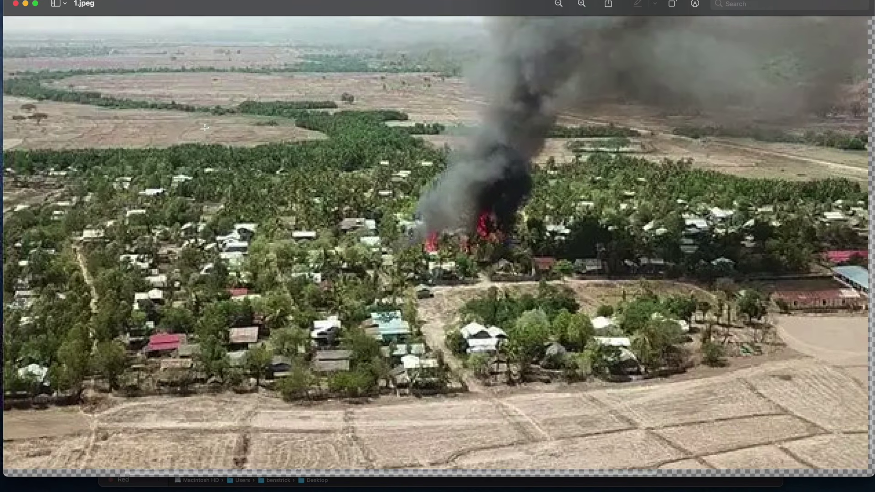
scroll(206, 128, "up", 3)
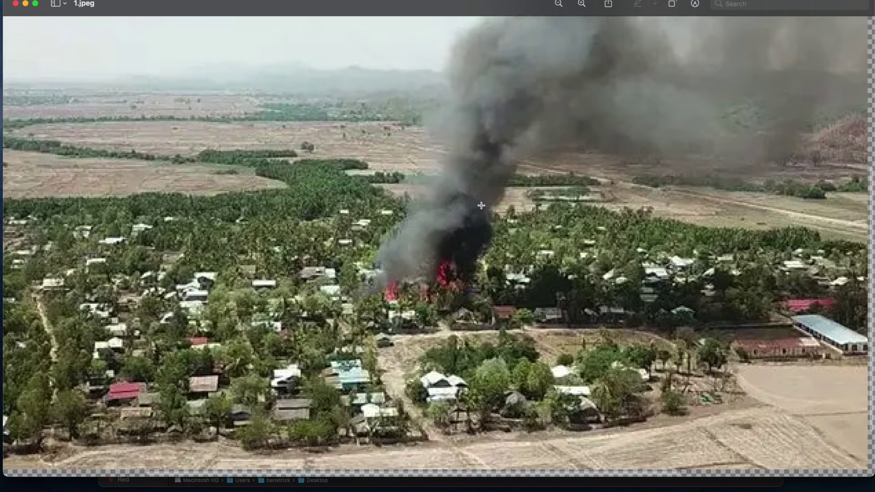
scroll(394, 225, "right", 8)
scroll(394, 224, "left", 8)
scroll(393, 225, "up", 2)
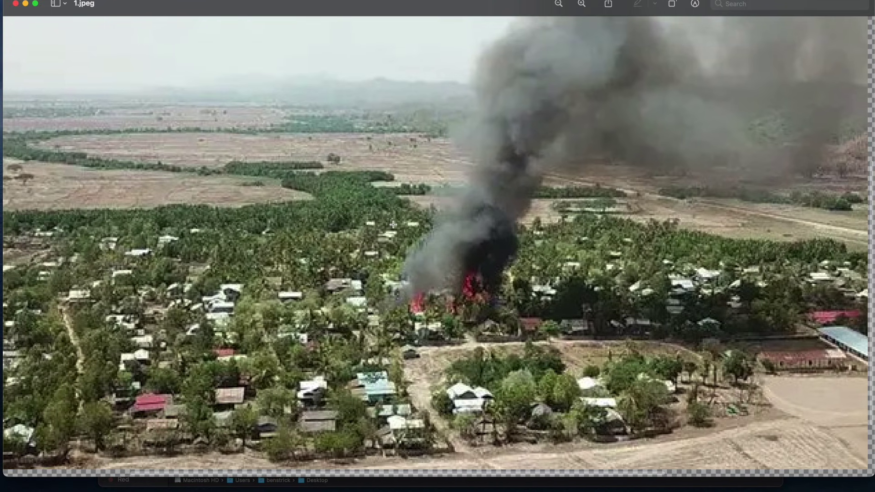
scroll(393, 225, "down", 5)
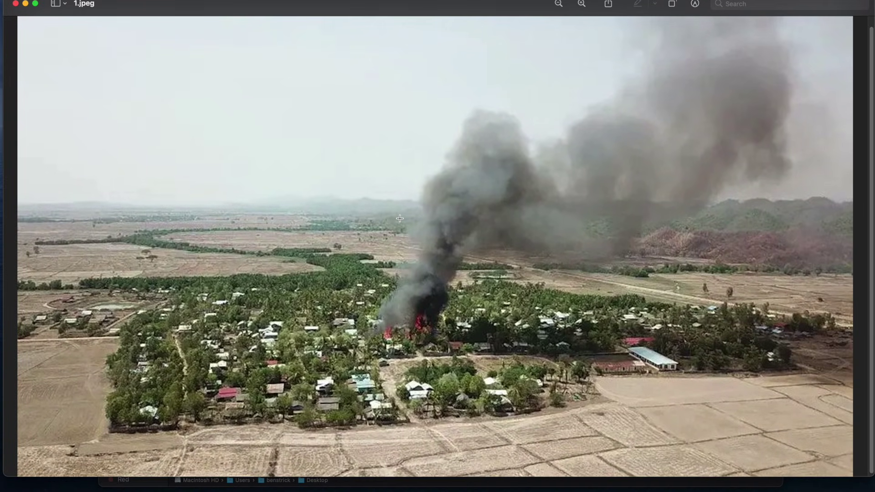
scroll(400, 218, "up", 1)
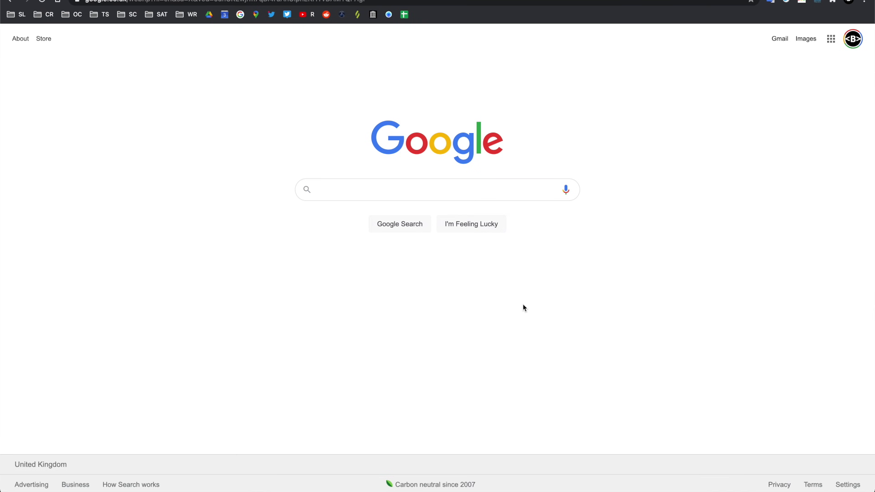
Upload 1.jpeg to Google Images' search by image to get its Myanmar (Burma) match.
left_click(805, 40)
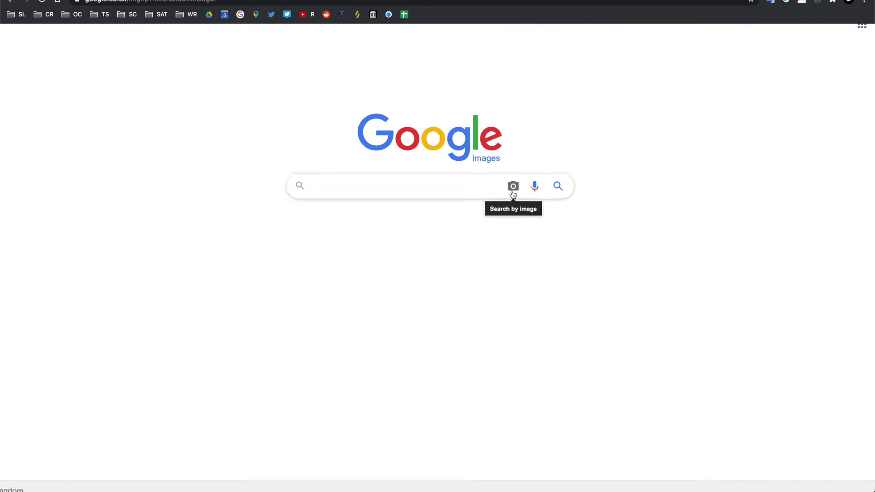
scroll(514, 188, "up", 5)
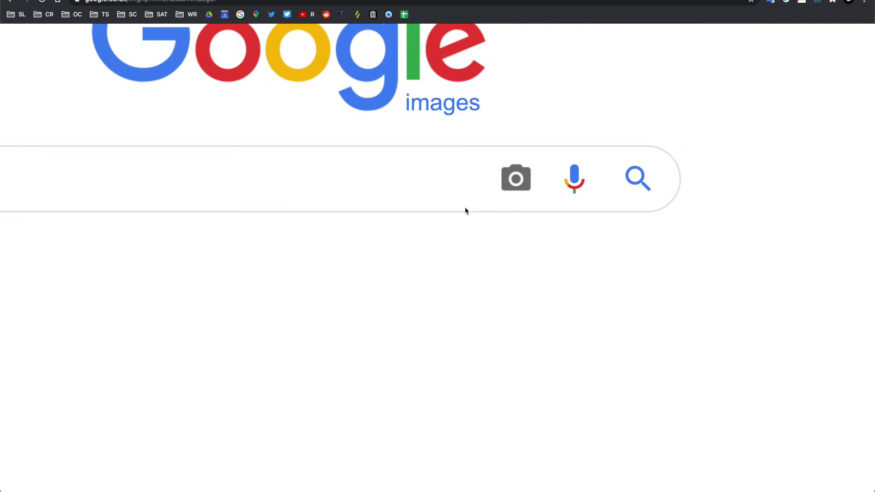
scroll(516, 178, "down", 5)
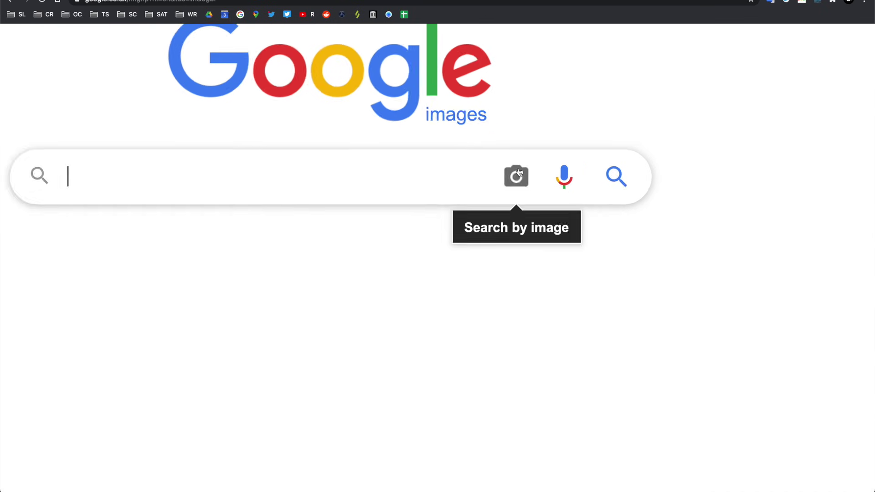
left_click(517, 175)
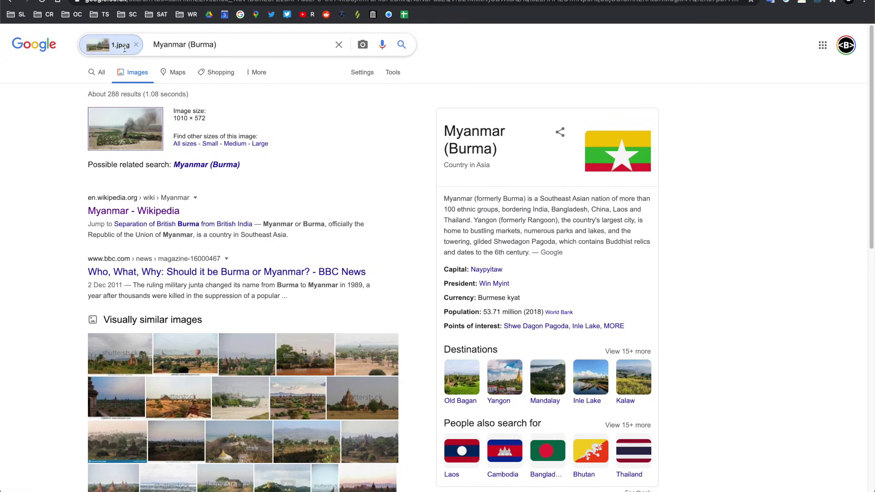
Highlight the guessed query Myanmar (Burma) by selecting it in the search box.
left_click(198, 44)
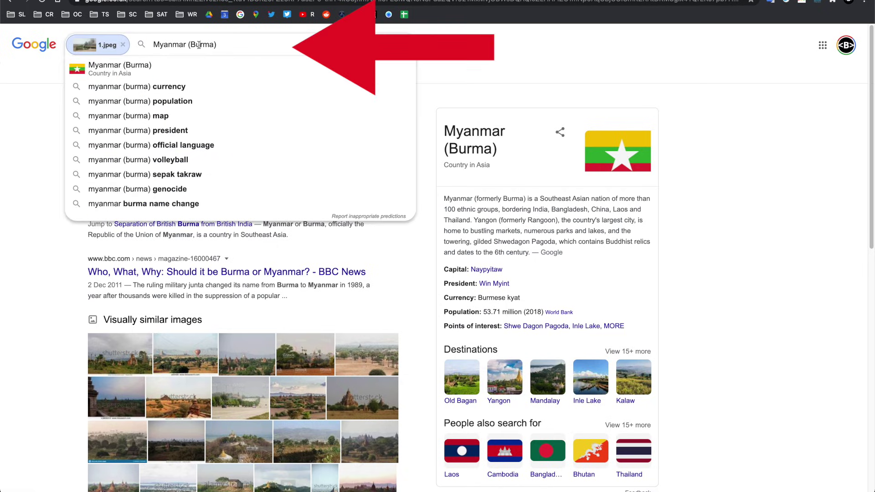
triple_click(196, 45)
left_click(195, 44)
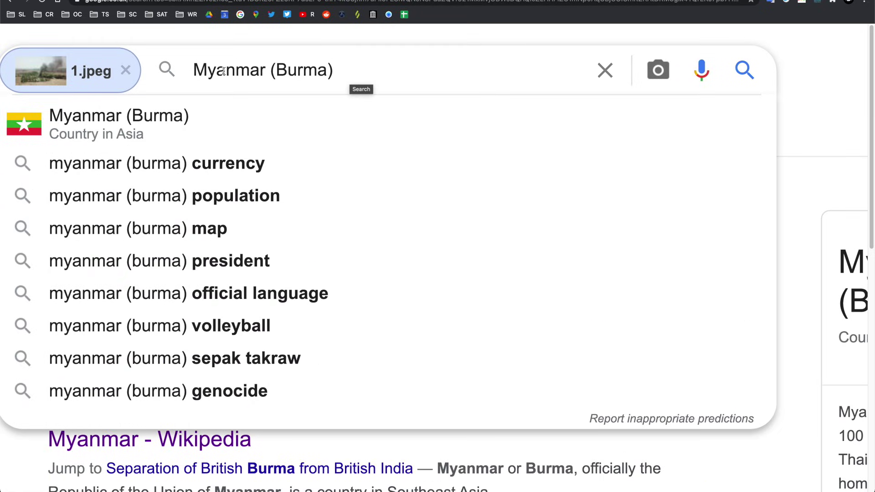
triple_click(224, 71)
left_click(349, 72)
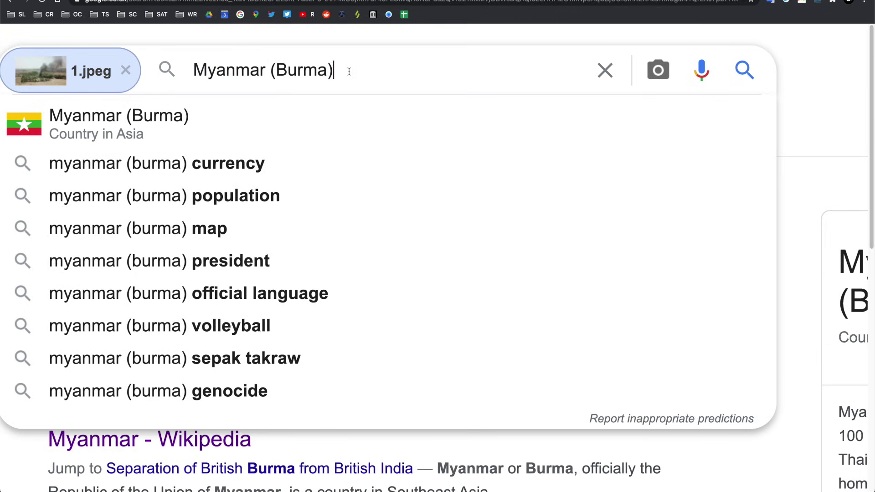
triple_click(233, 71)
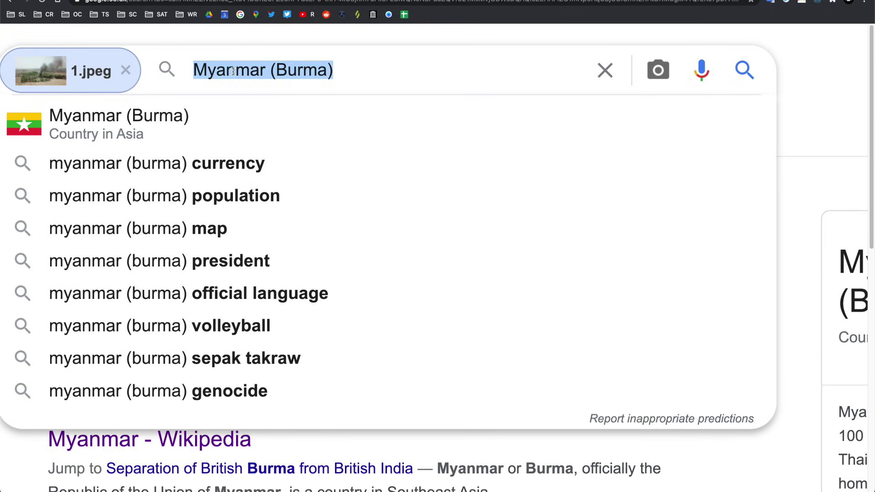
left_click(803, 70)
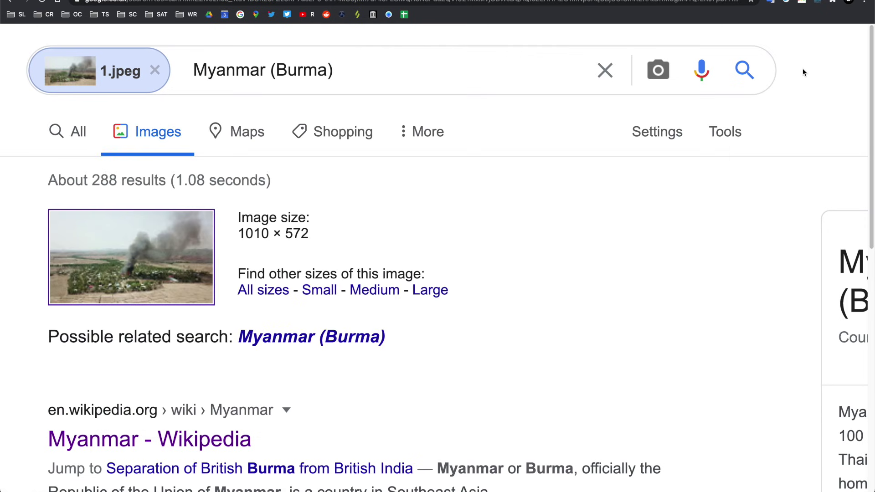
Reset the page zoom and scroll down to 'Pages that include matching images'.
key("super+0")
scroll(420, 120, "down", 10)
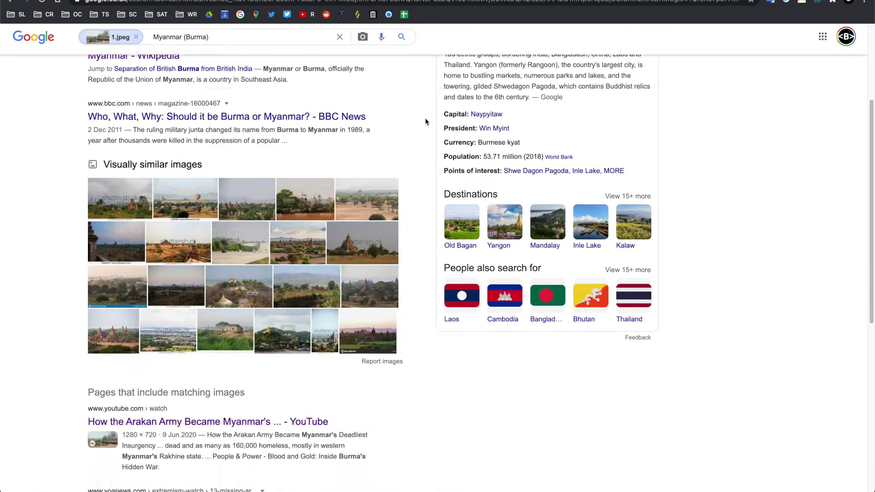
scroll(426, 121, "down", 2)
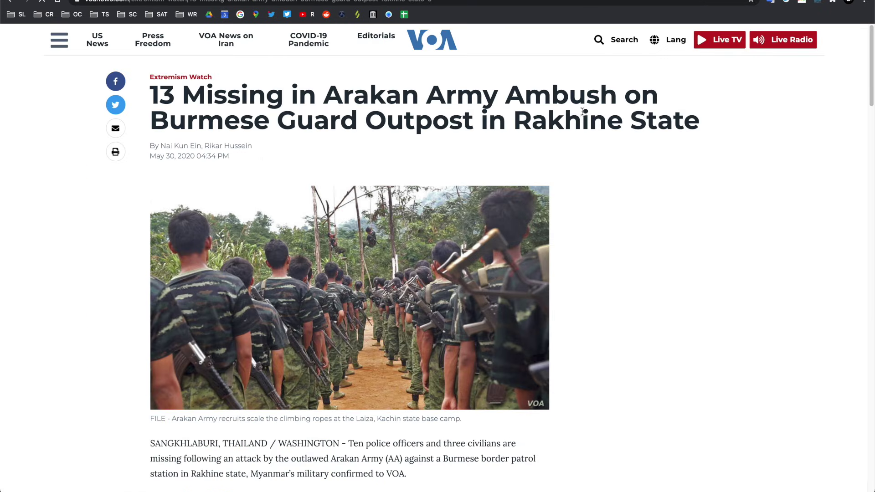
Scroll the VOA article and open the story on satellite images of the burning village.
scroll(573, 116, "down", 20)
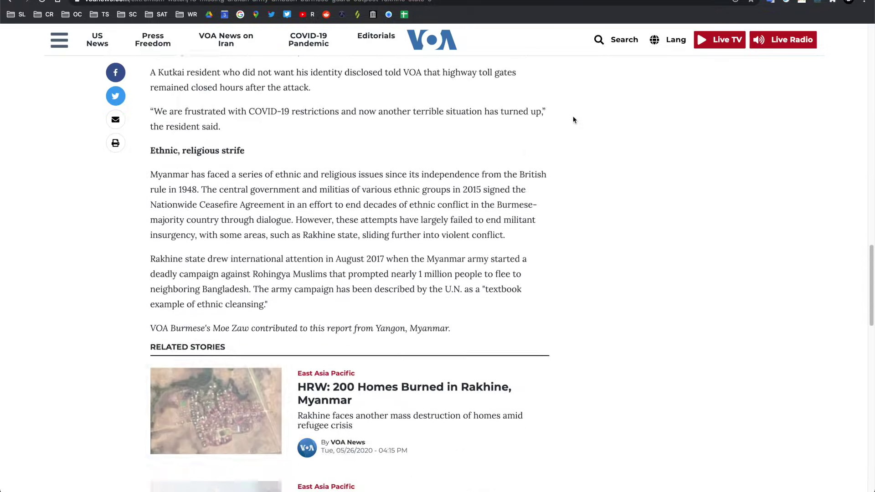
scroll(574, 119, "down", 1)
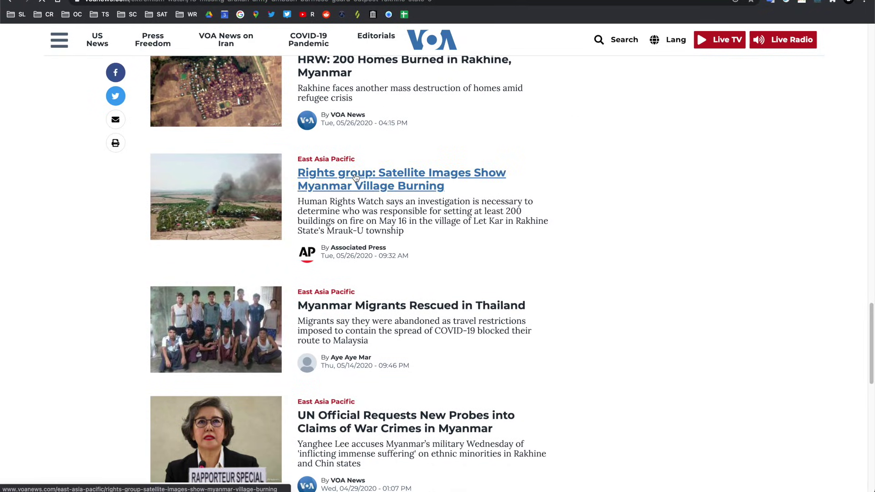
left_click(392, 180)
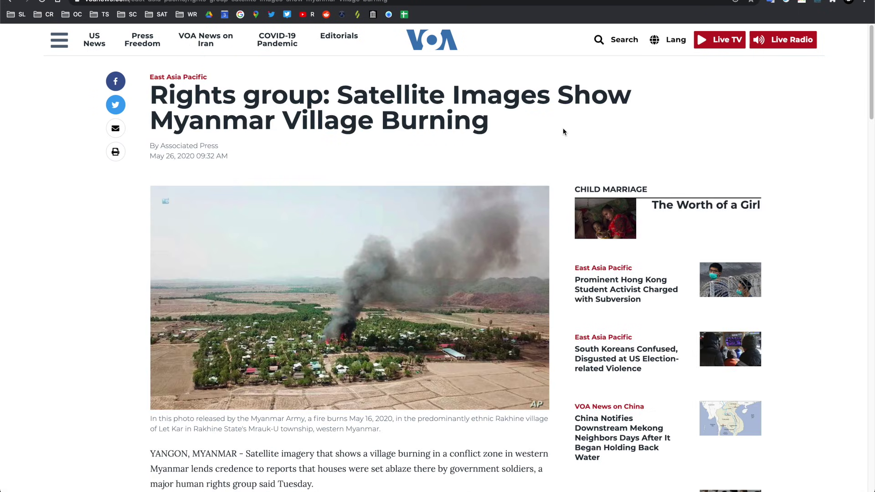
Compare the article's burning-village photo against 1.jpeg, switching back and forth.
key("super+Tab")
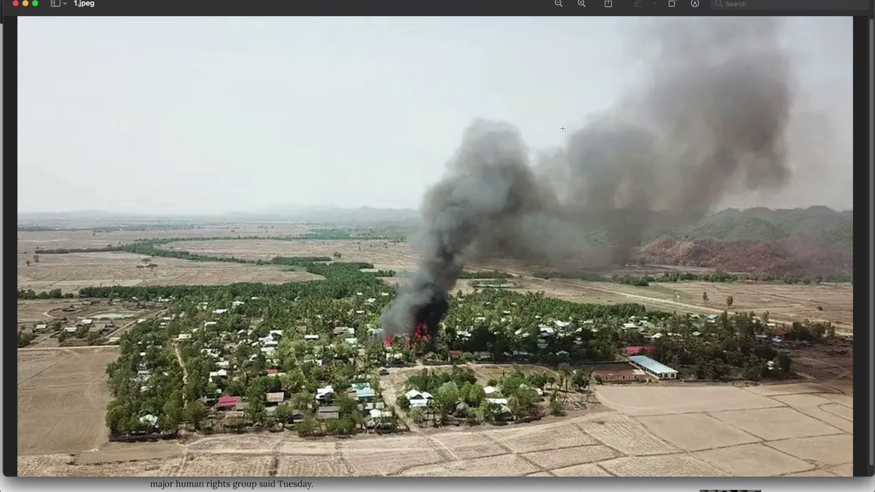
key("super+Tab")
scroll(562, 128, "down", 4)
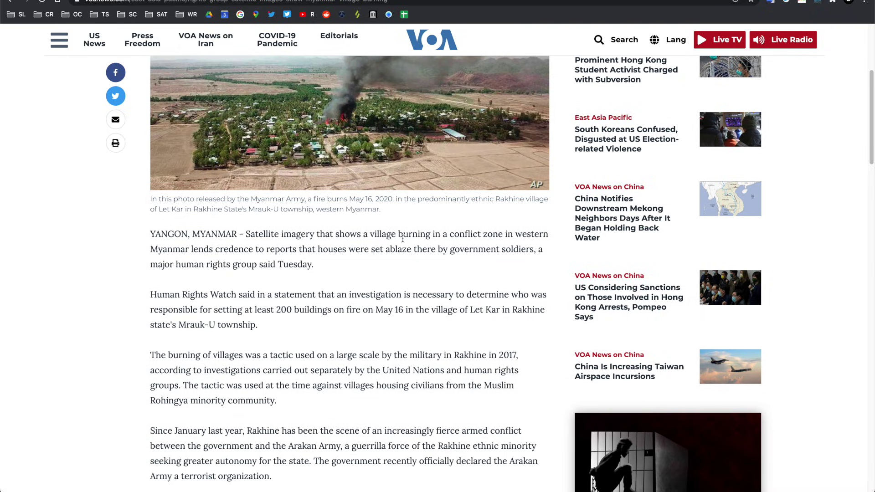
key("super+Tab")
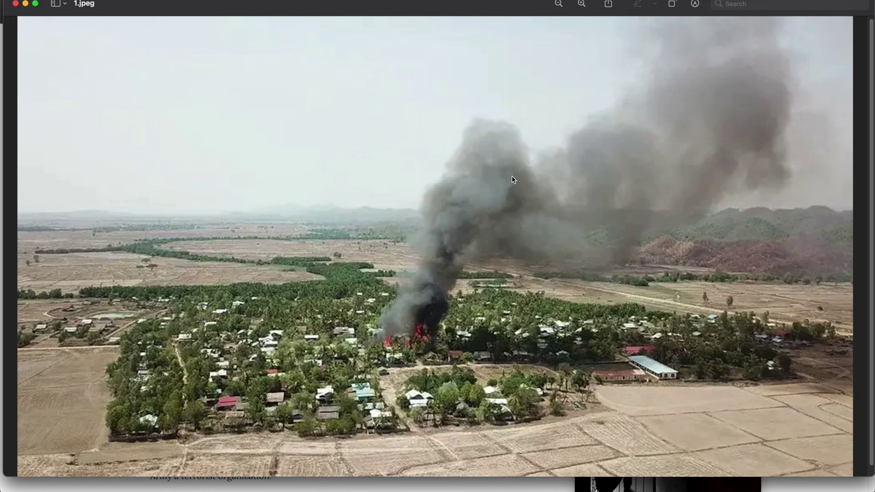
key("super+Tab")
scroll(334, 240, "up", 3)
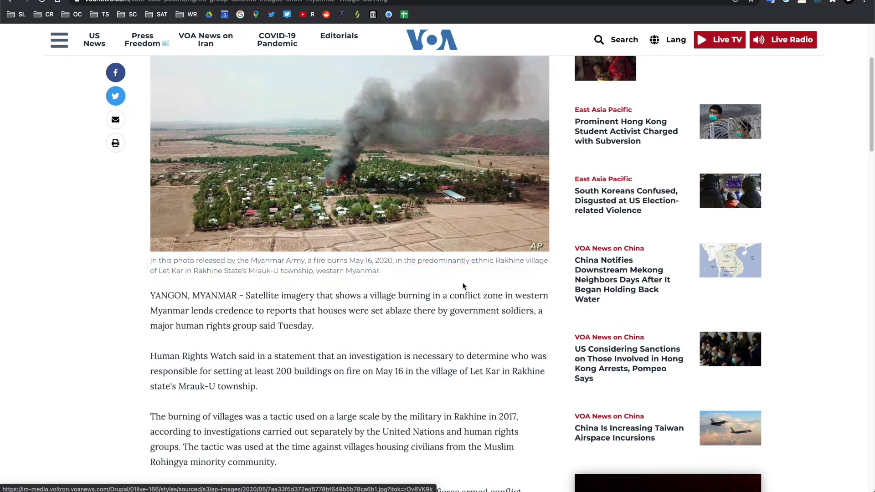
scroll(497, 290, "up", 2)
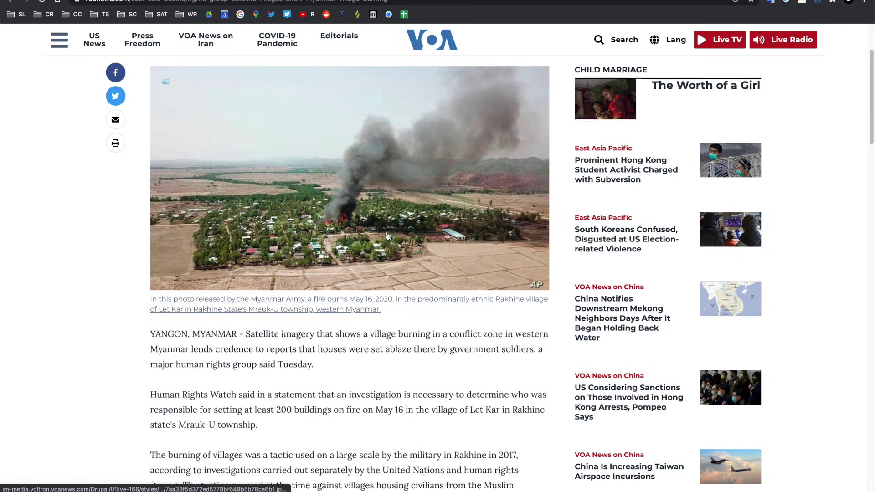
scroll(388, 236, "up", 2)
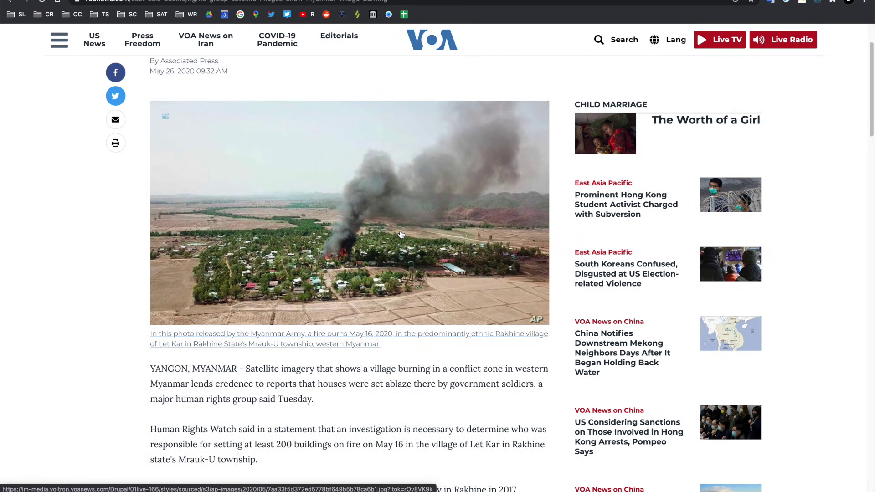
key("super+Tab")
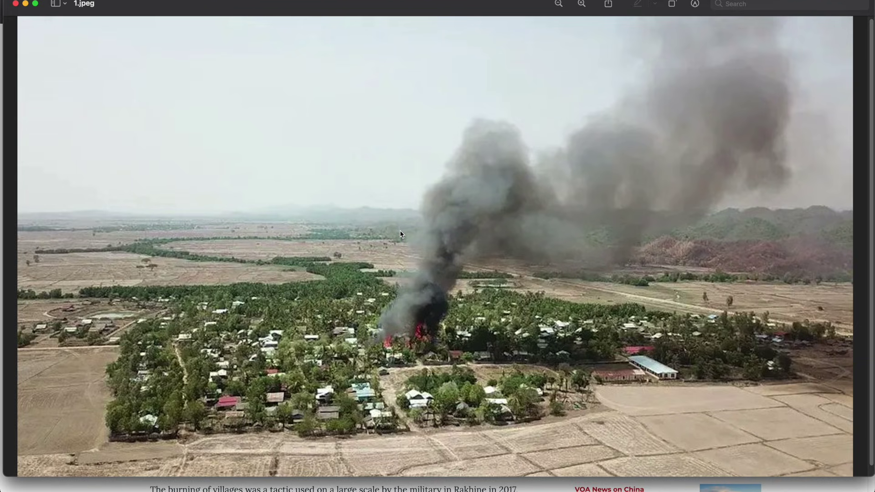
key("super+Tab")
Swipe back to Google's reverse-search results for 1.jpeg.
scroll(122, 248, "left", 5)
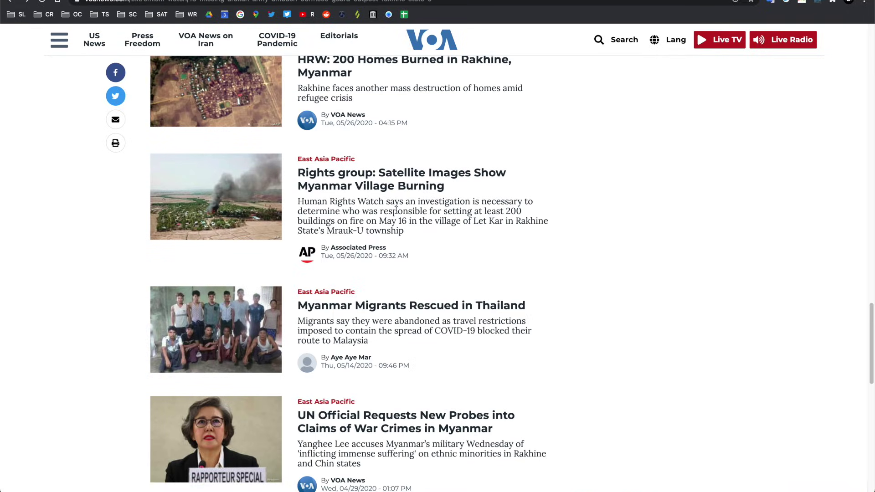
scroll(396, 209, "left", 5)
scroll(396, 210, "up", 10)
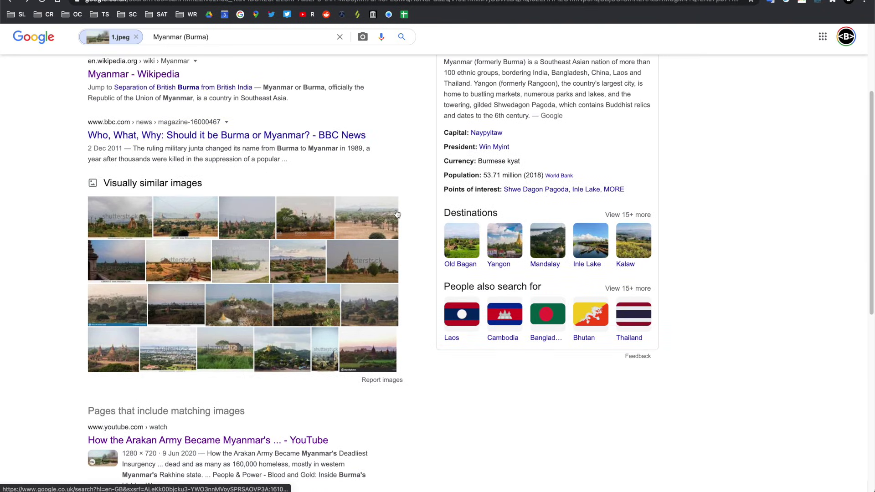
Replace the Myanmar (Burma) keywords beside 1.jpeg with 'village burning, human rights, accountability'.
scroll(396, 214, "up", 4)
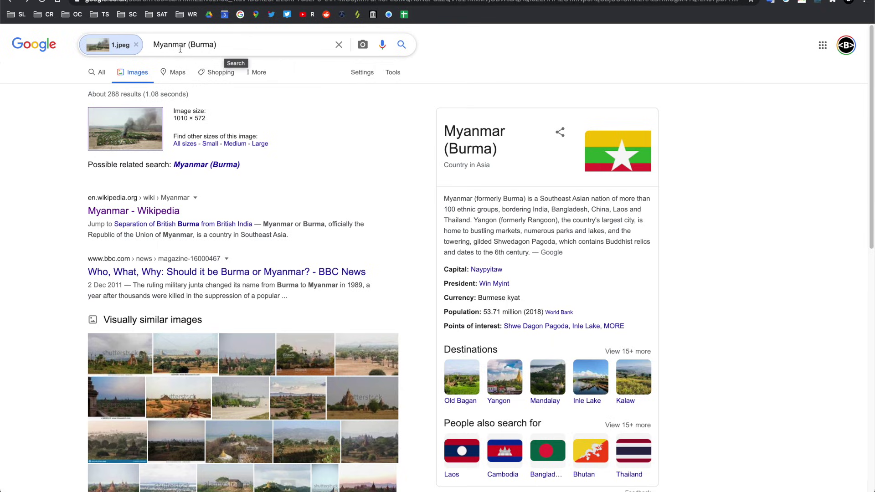
left_click(186, 46)
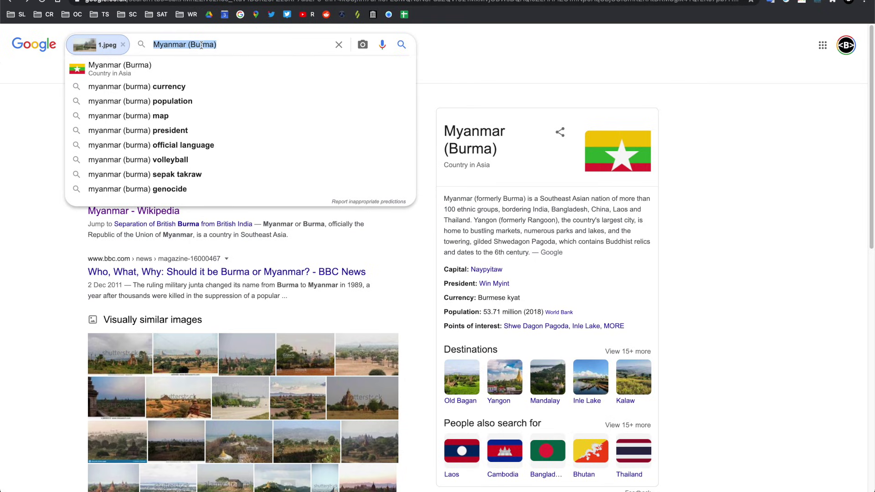
type("village burning,")
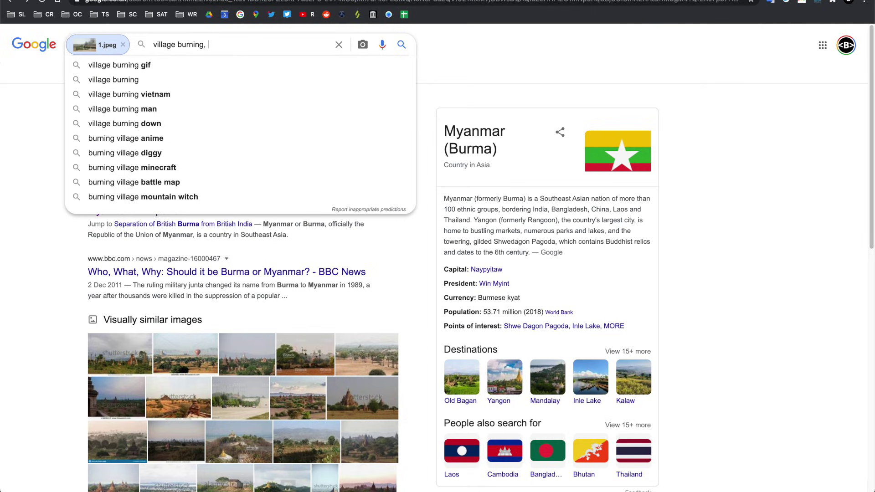
type("human")
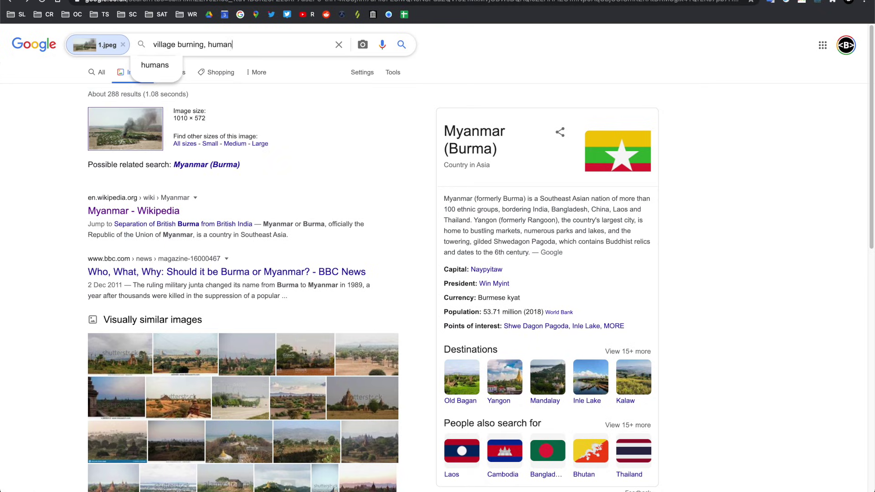
type(" rights, a")
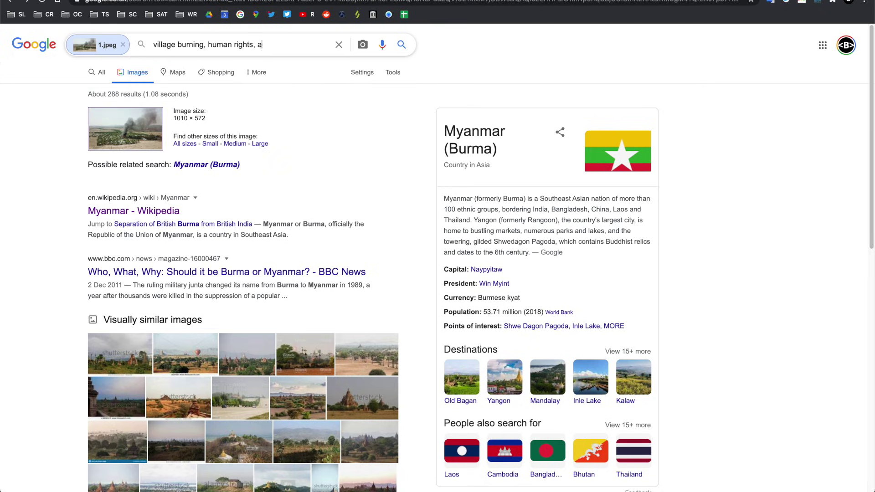
type("ccountability")
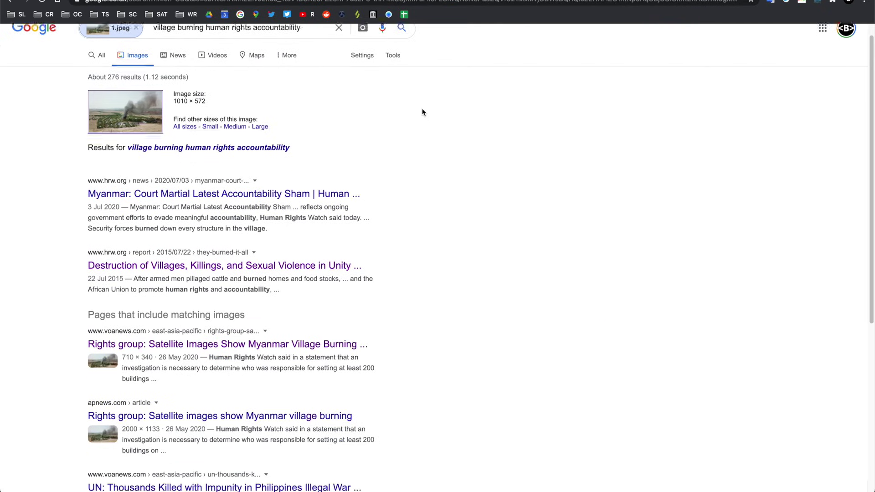
scroll(423, 112, "down", 1)
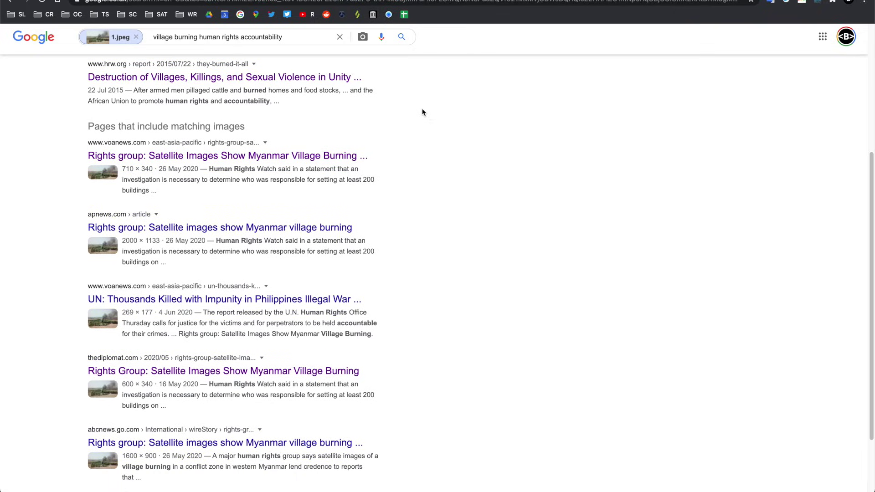
Scroll through the roughly 276 matching pages, led by Human Rights Watch Myanmar results.
scroll(383, 117, "down", 3)
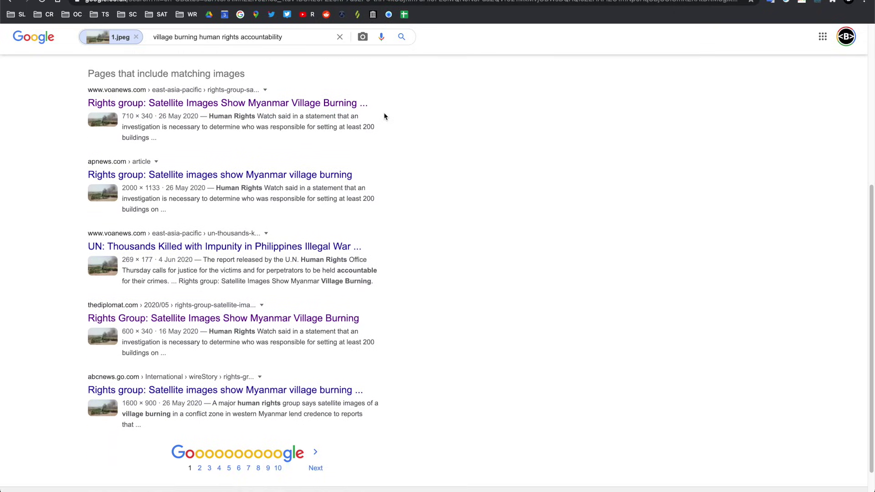
scroll(384, 114, "up", 6)
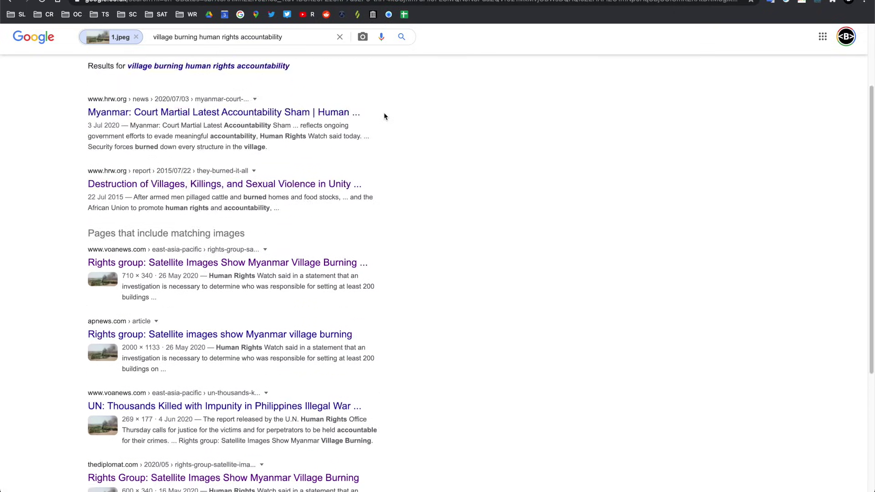
scroll(384, 116, "down", 1)
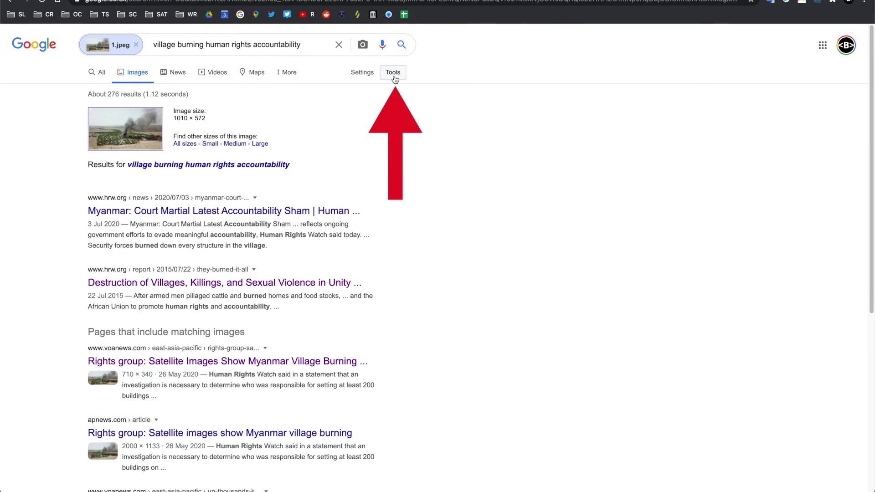
Show the search Tools row and open the Time range dropdown.
scroll(395, 77, "up", 5)
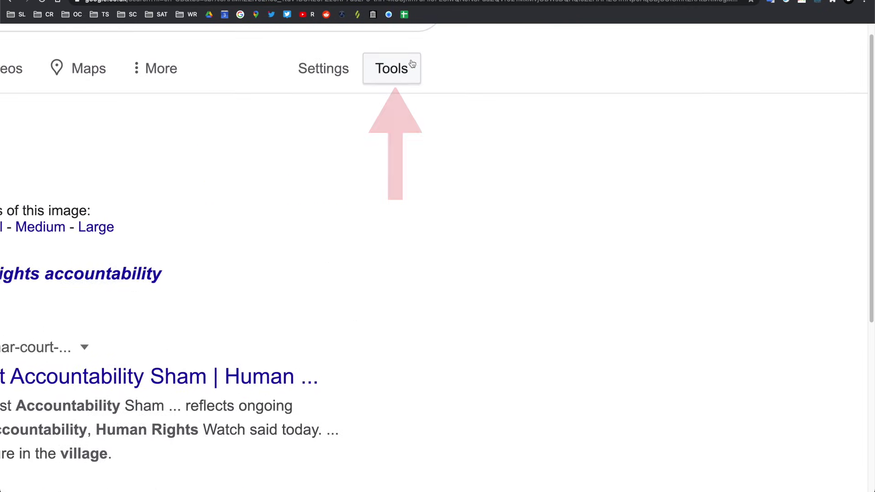
left_click(411, 63)
scroll(394, 69, "down", 5)
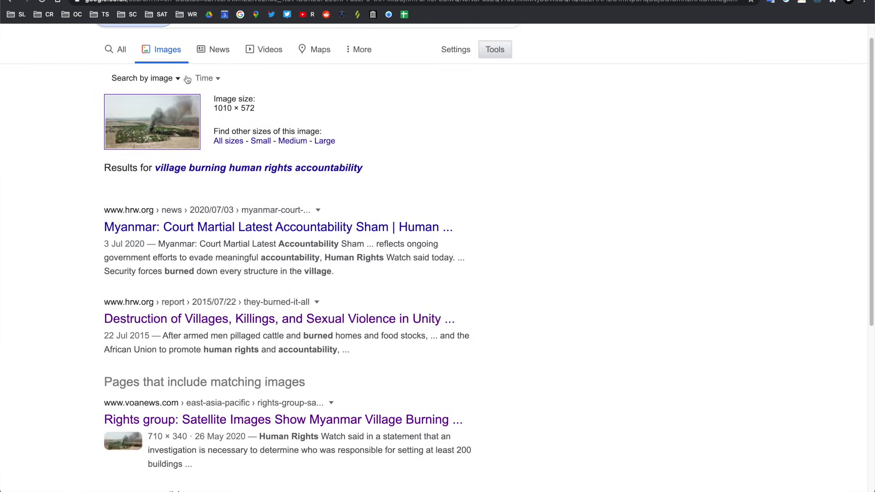
left_click(211, 80)
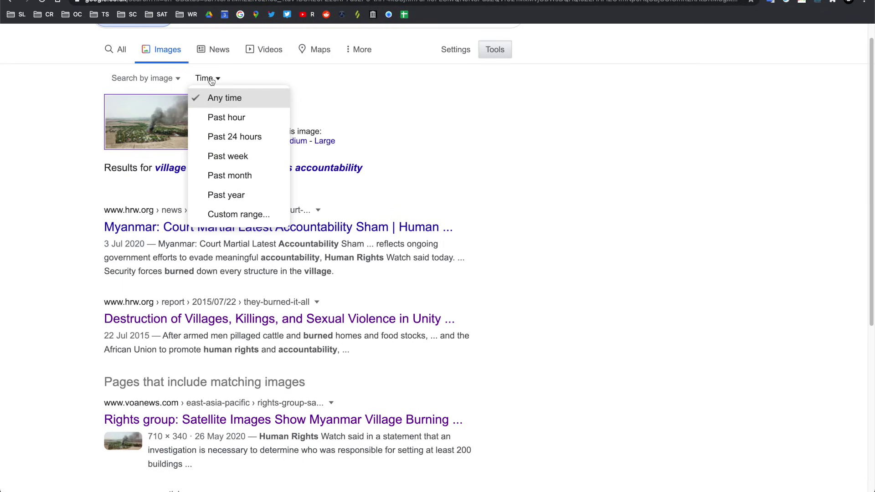
Set a custom date range from May 2020 to May 2020.
left_click(234, 214)
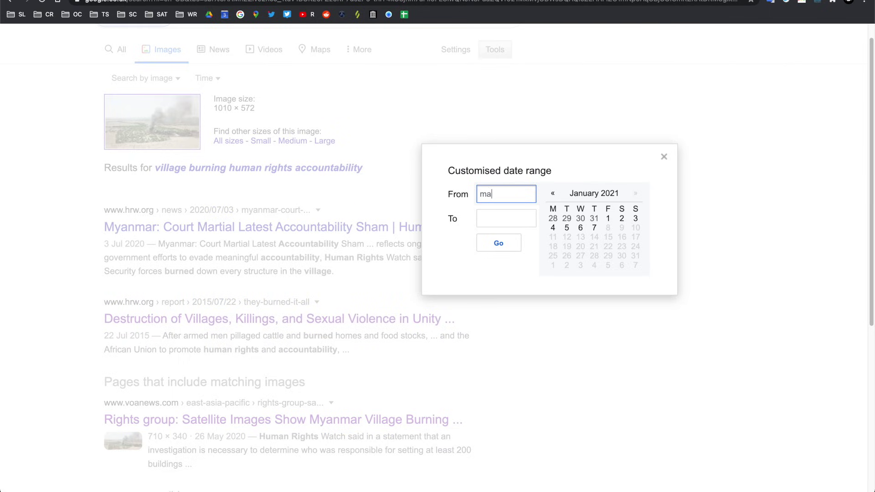
type("may 2020")
key("Tab")
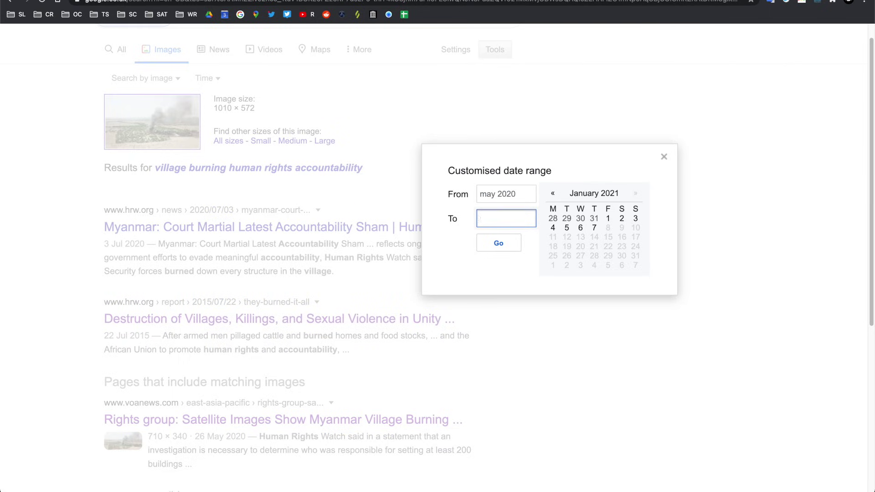
type("may 2020")
left_click(499, 242)
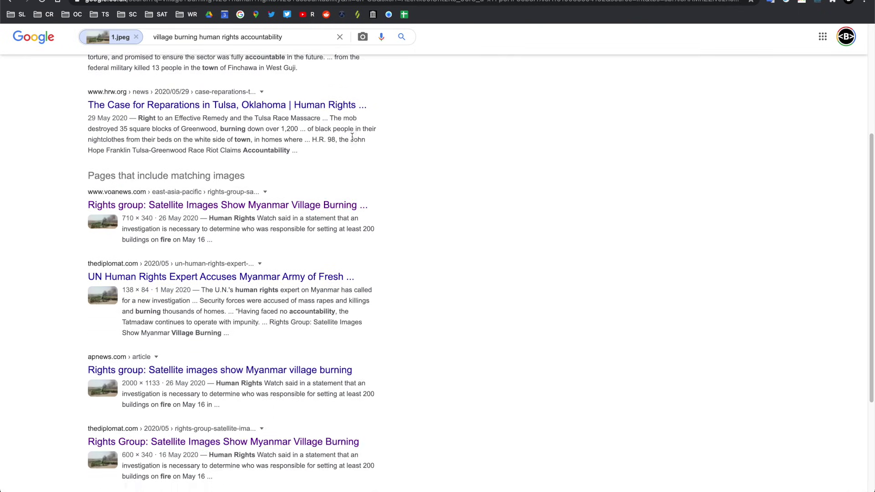
scroll(352, 137, "down", 3)
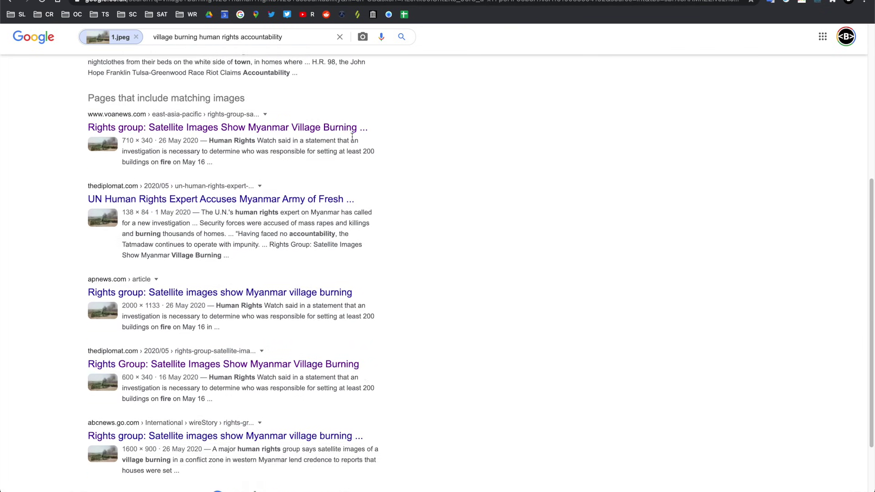
Look over the filtered VOA, AP, Diplomat and ABC pages matching 1.jpeg.
scroll(255, 141, "up", 8)
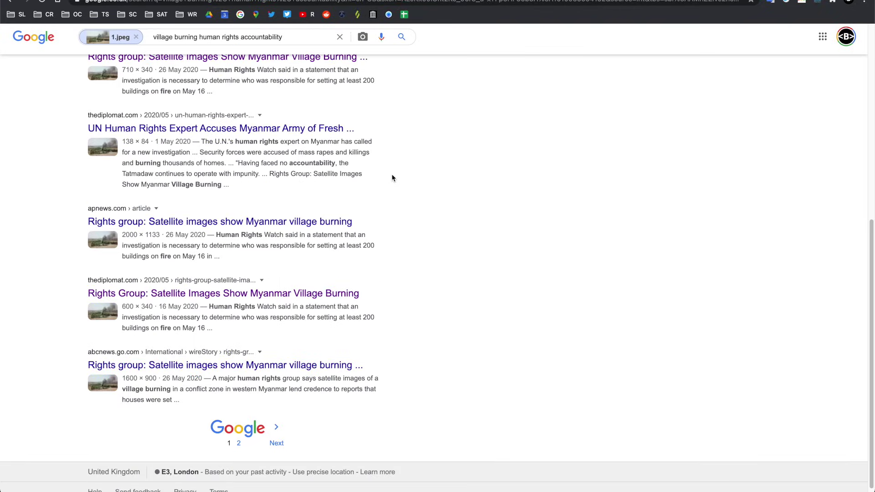
scroll(173, 182, "up", 1)
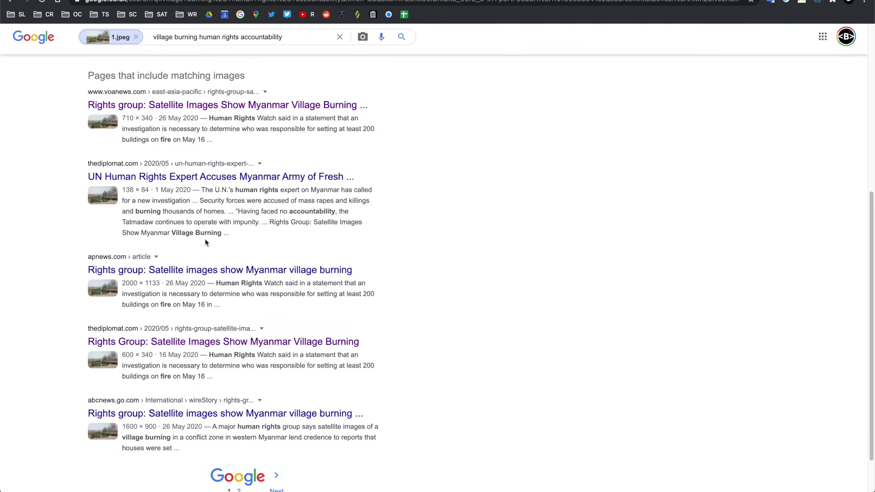
scroll(169, 177, "down", 1)
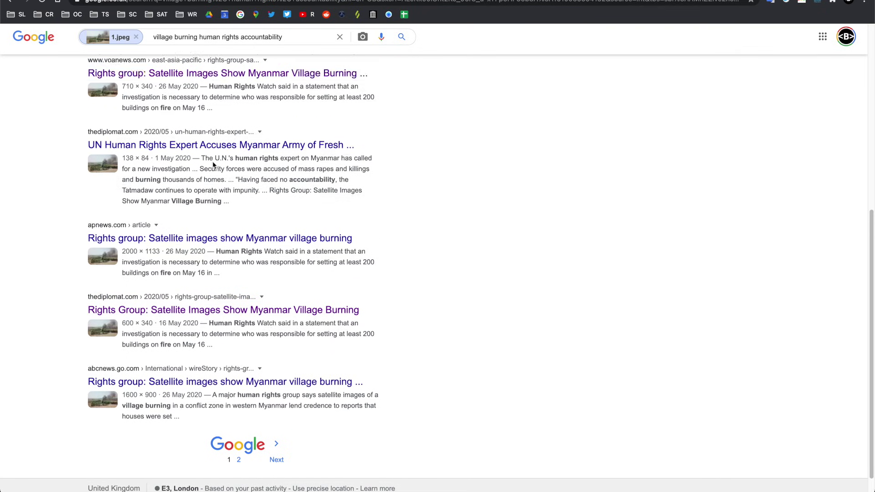
scroll(213, 165, "up", 2)
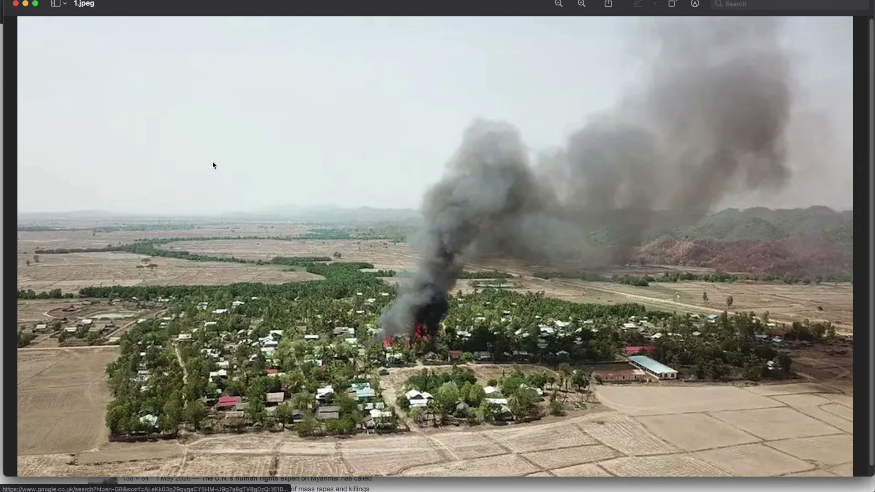
key("super+Tab")
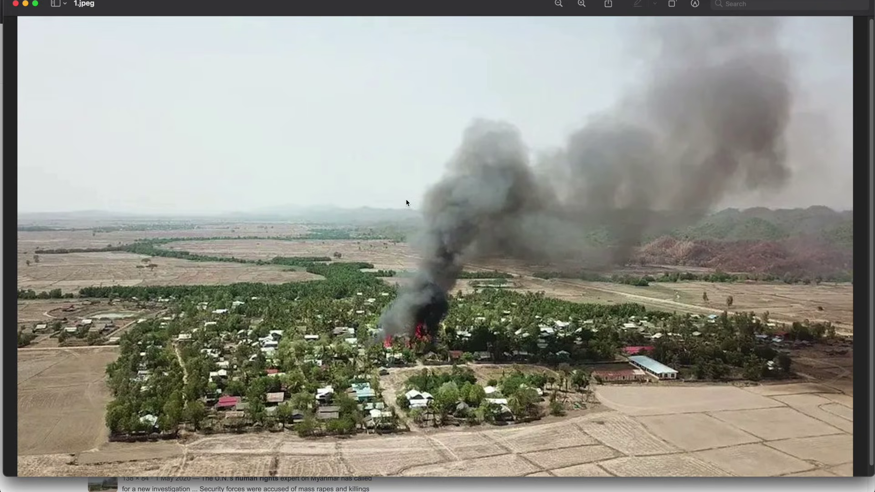
key("super+w")
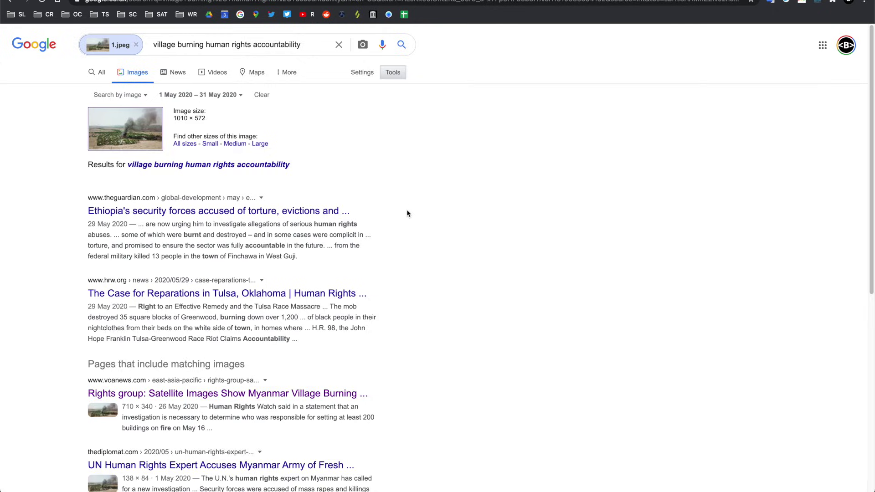
scroll(407, 213, "down", 3)
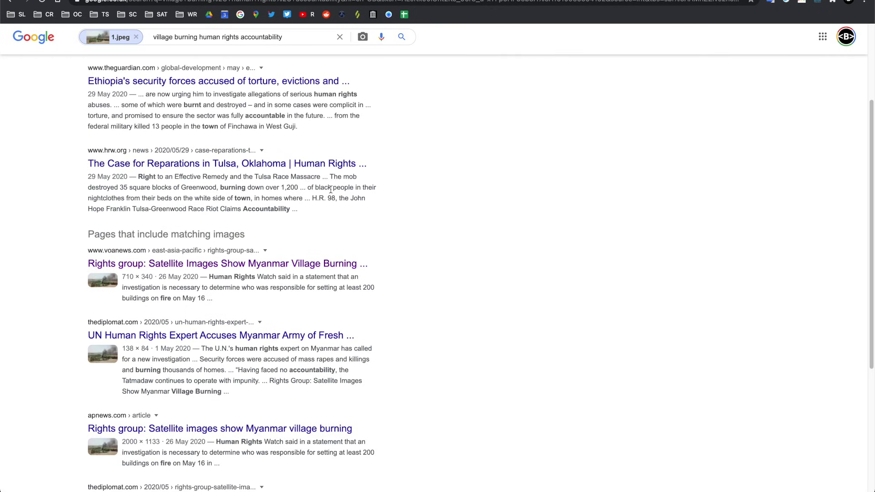
scroll(360, 219, "down", 2)
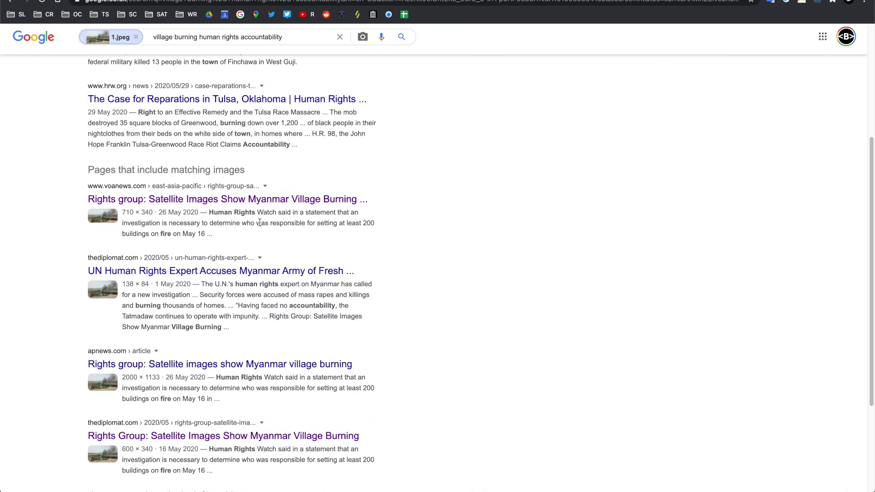
scroll(290, 217, "up", 5)
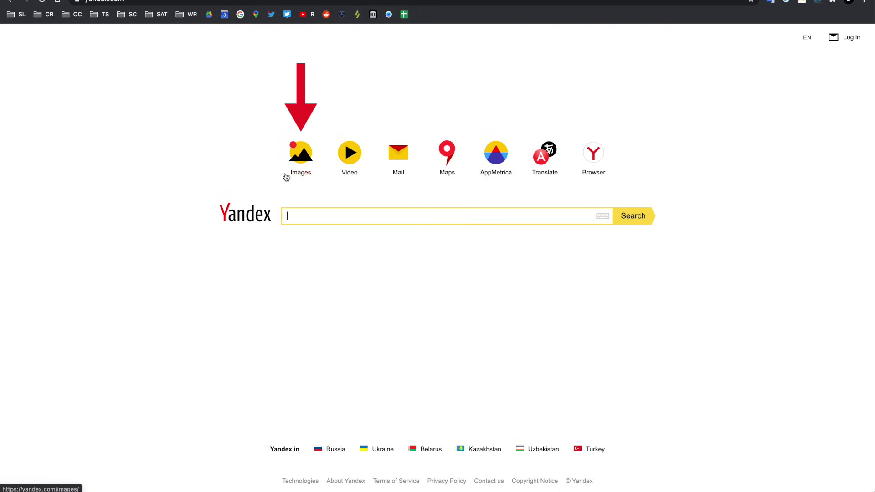
Submit the 1.jpeg village photo through Yandex Images' search-by-image panel.
left_click(285, 160)
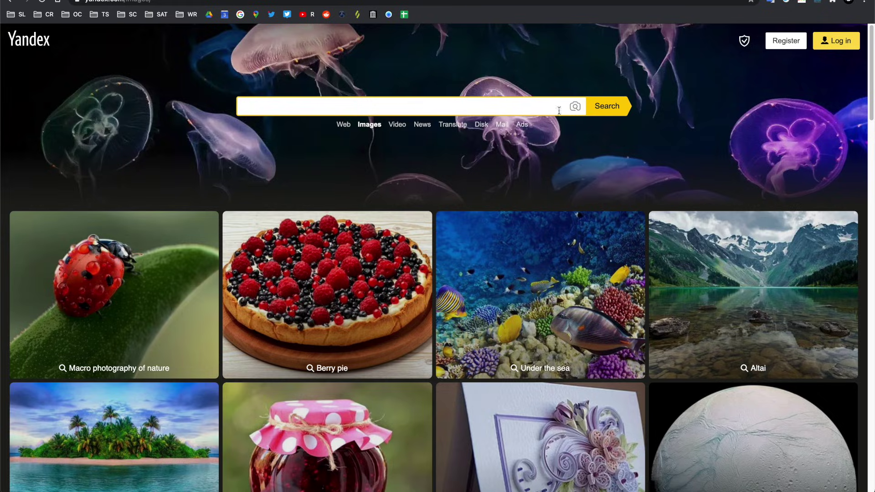
scroll(576, 108, "up", 5)
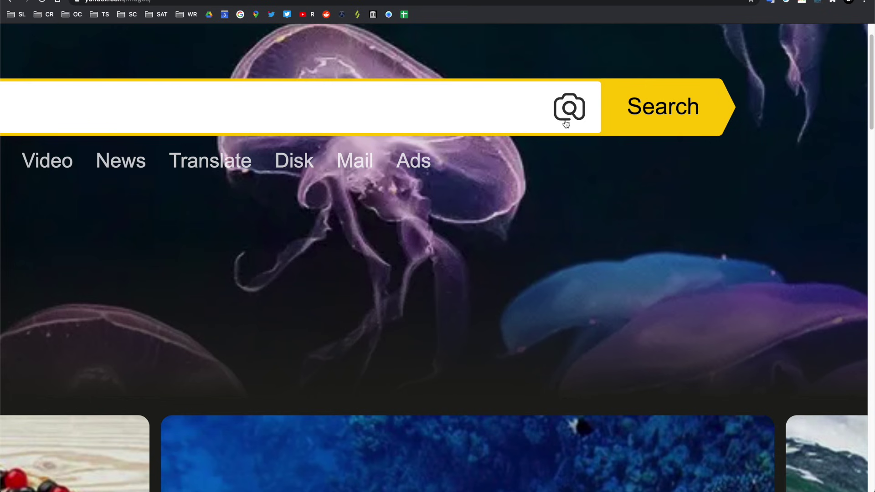
scroll(571, 107, "down", 5)
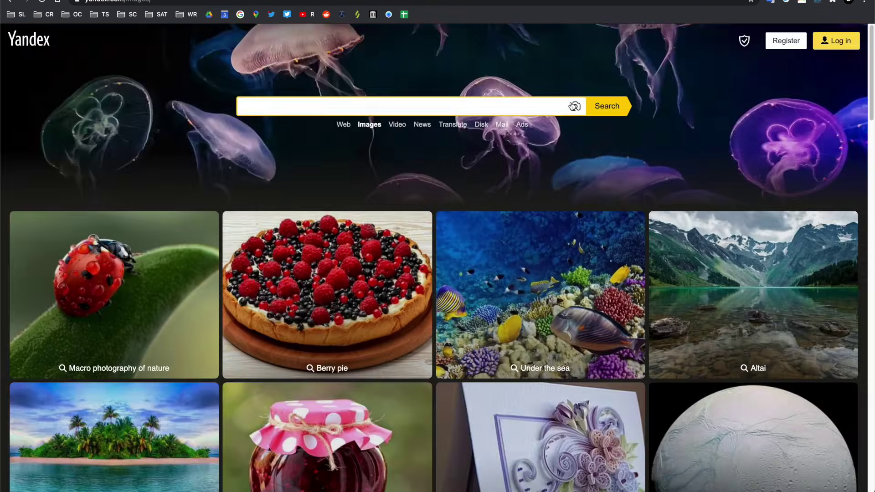
left_click(574, 107)
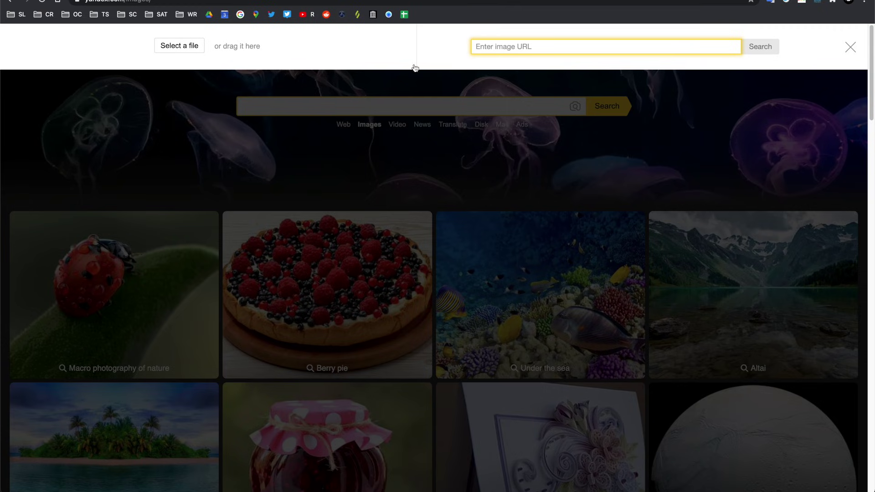
left_click(180, 45)
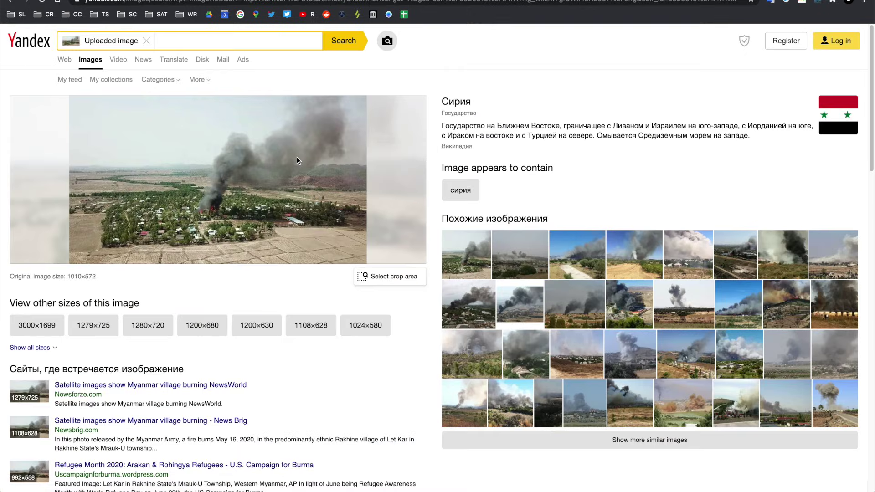
scroll(435, 127, "down", 5)
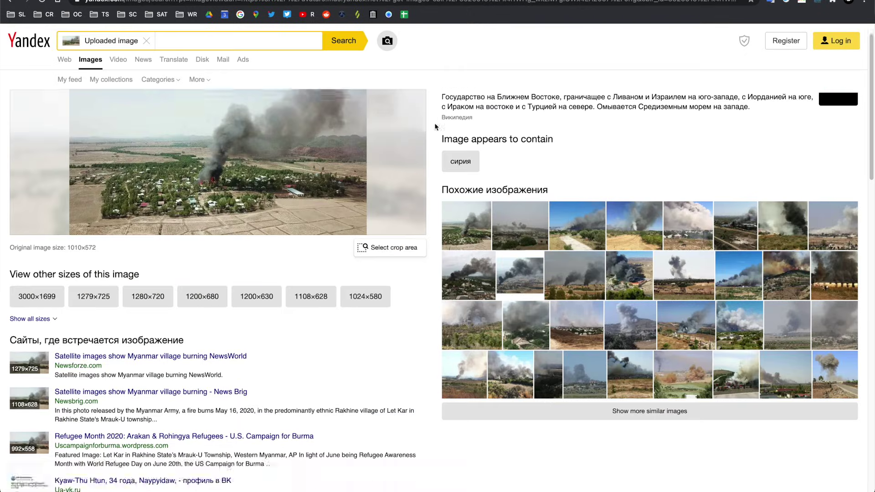
scroll(435, 126, "up", 4)
scroll(435, 126, "up", 1)
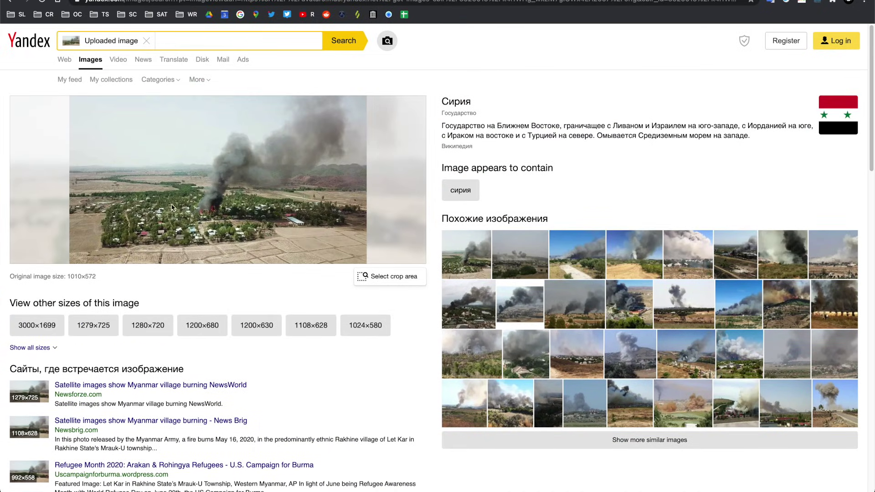
scroll(613, 206, "down", 1)
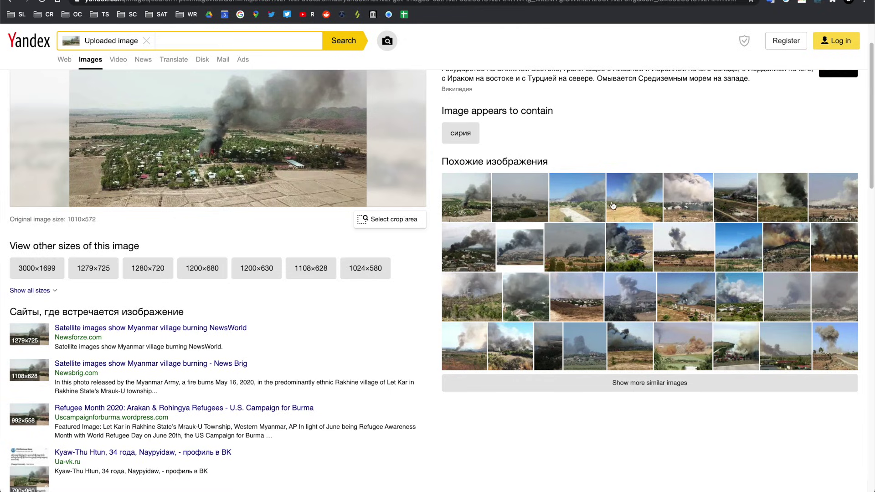
scroll(677, 251, "down", 1)
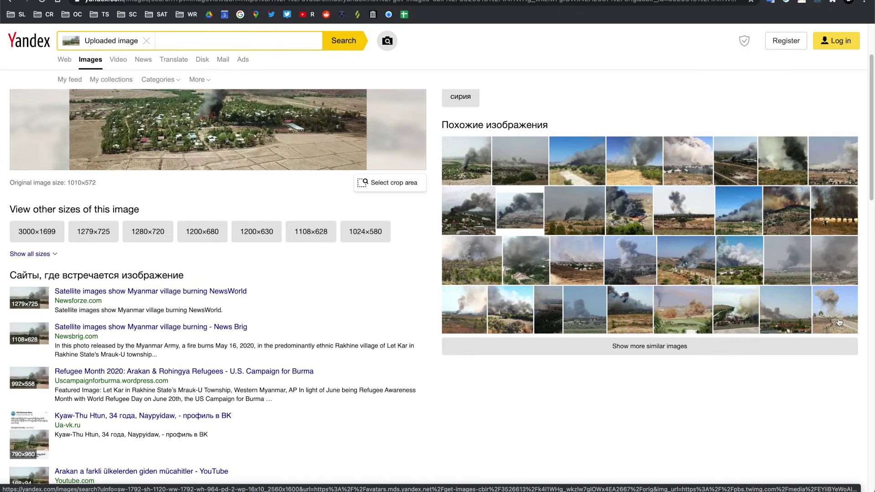
scroll(424, 163, "down", 4)
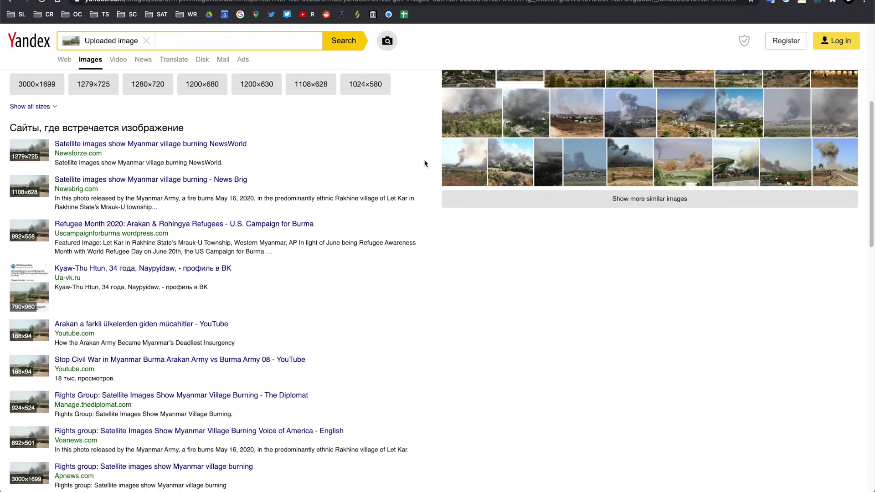
scroll(424, 164, "down", 3)
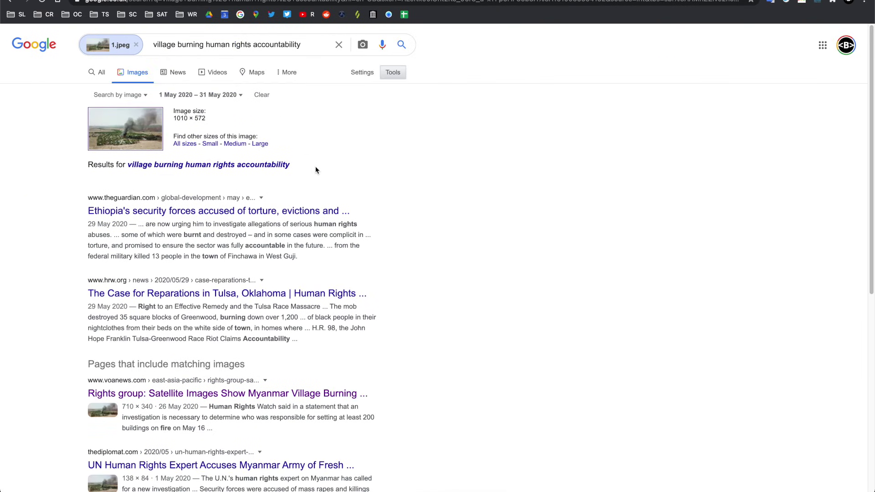
scroll(315, 170, "down", 8)
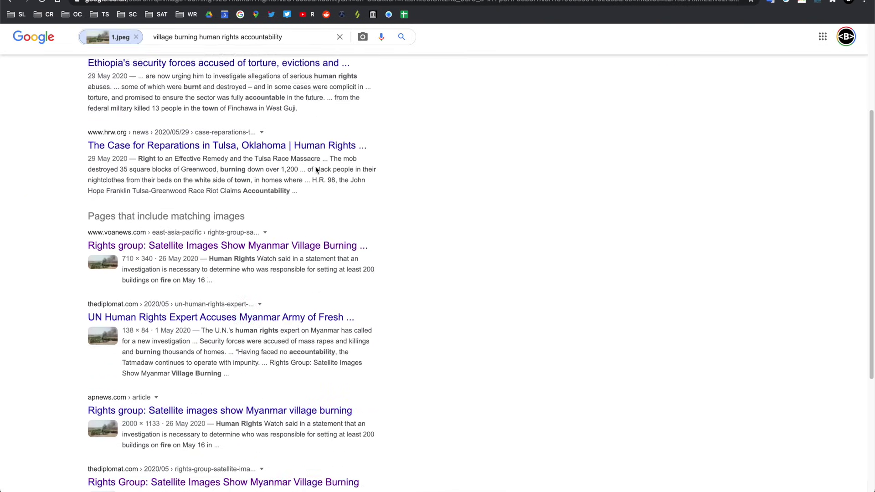
scroll(316, 169, "down", 2)
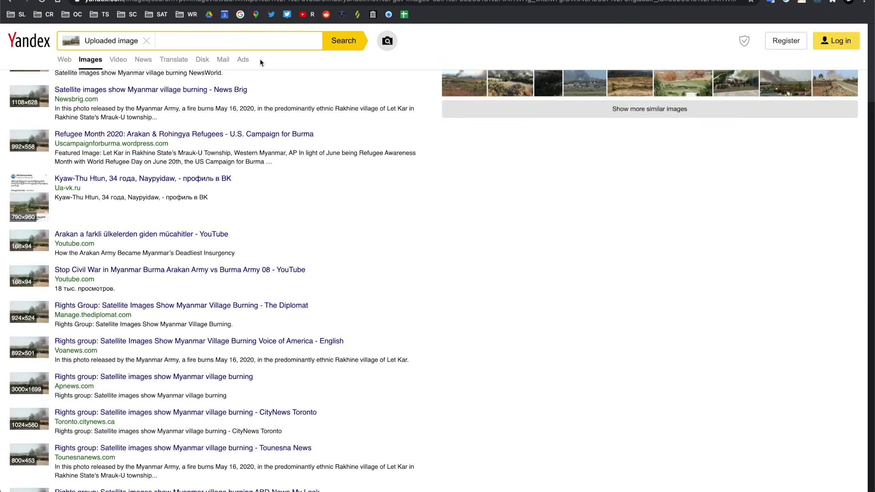
scroll(431, 149, "down", 3)
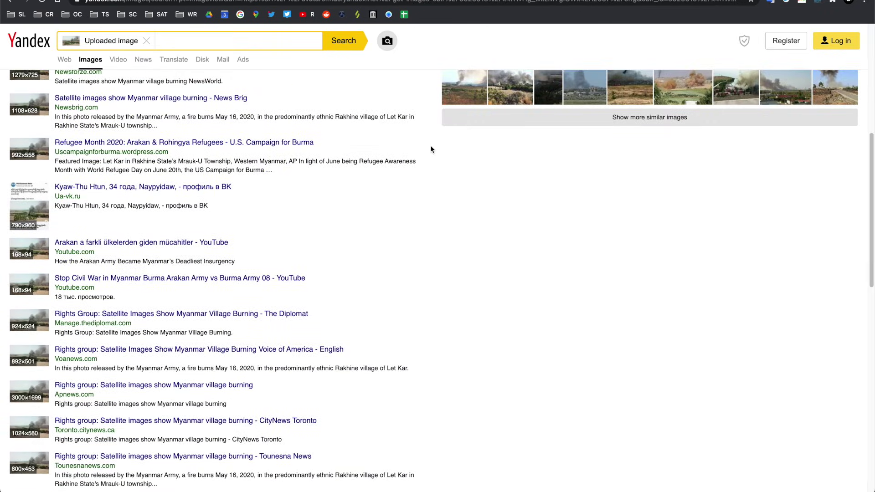
key("super+Tab")
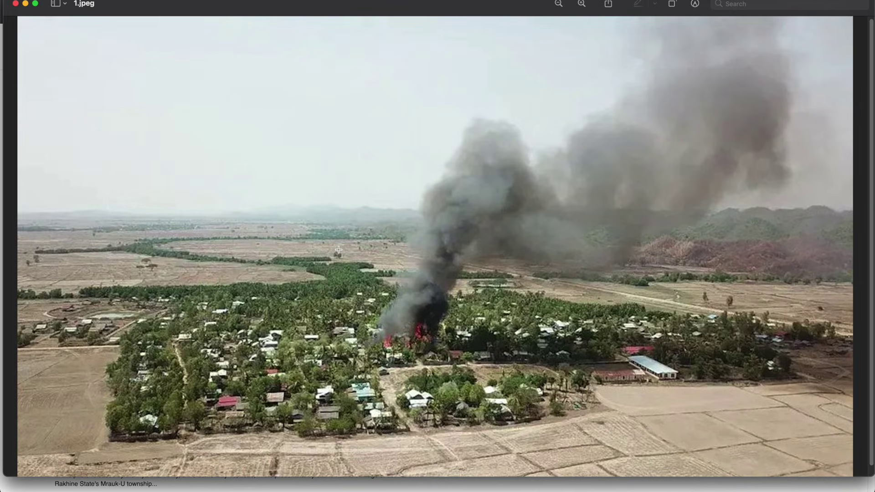
key("super+Tab")
key("ctrl+Tab")
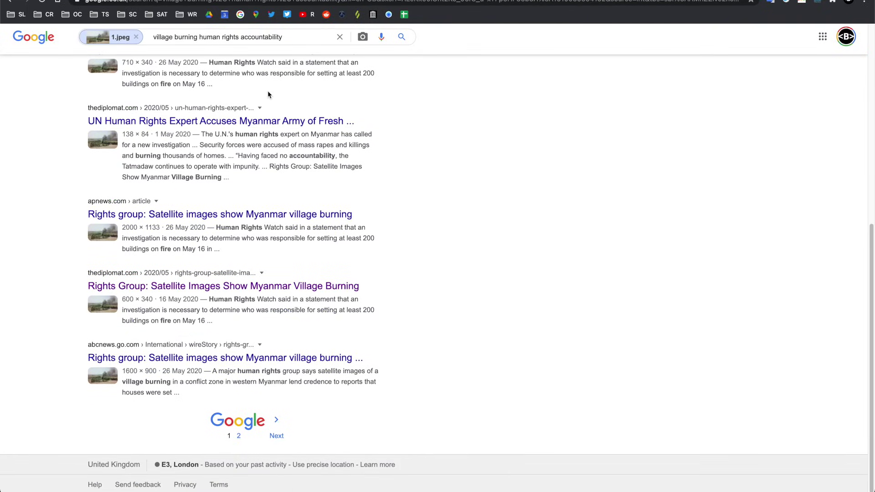
key("ctrl+shift+Tab")
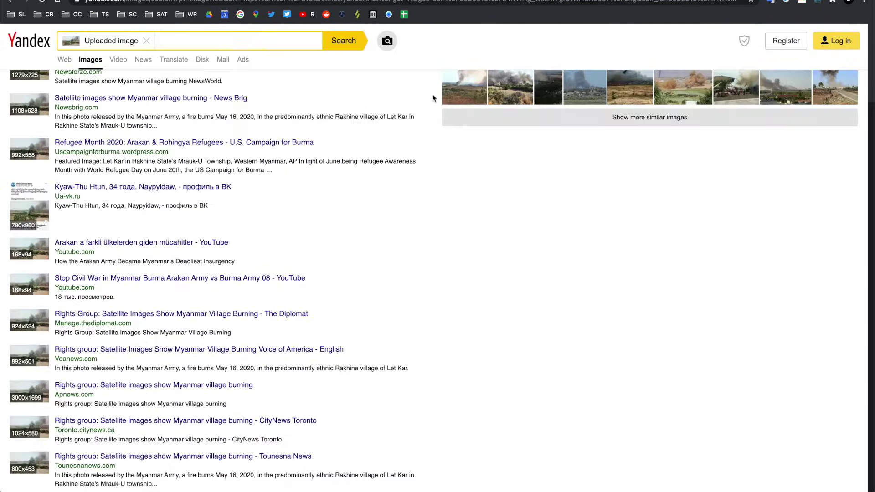
scroll(432, 105, "up", 2)
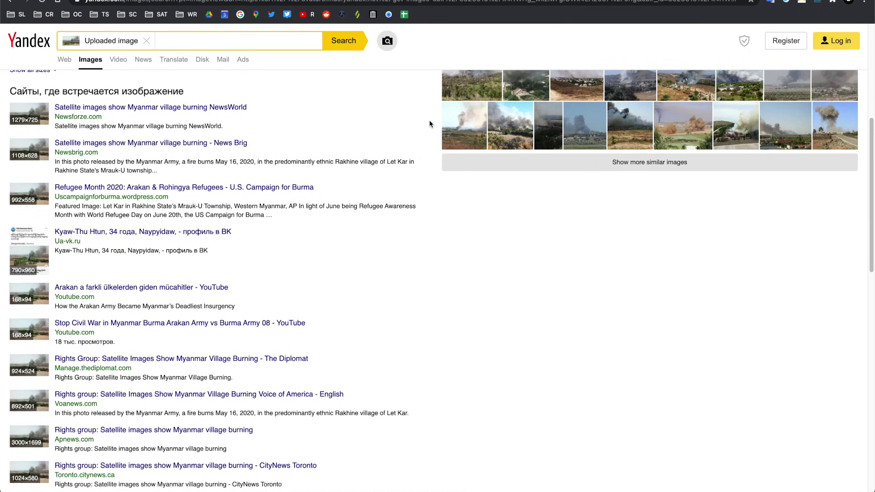
scroll(430, 124, "down", 1)
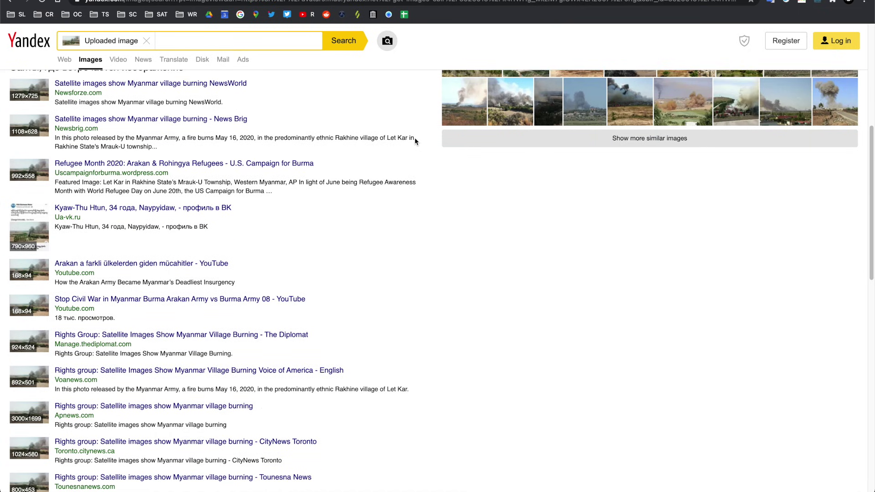
scroll(415, 141, "up", 13)
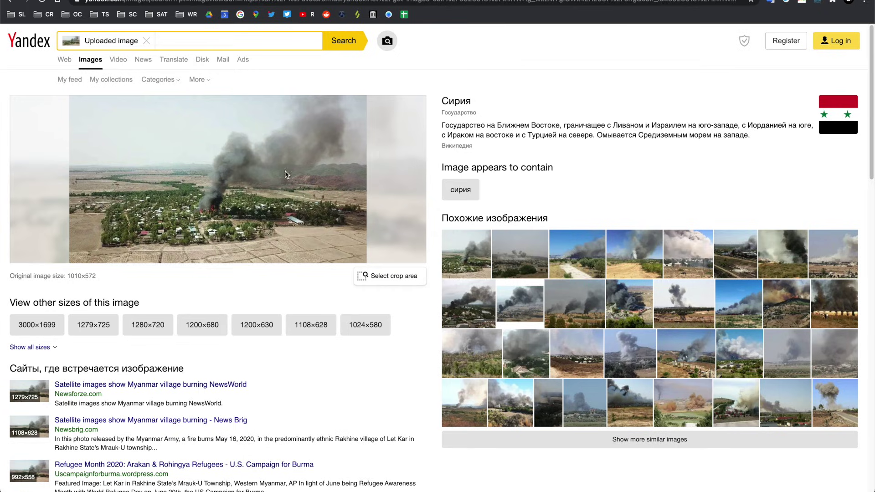
Crop the search area tightly around the smoke plume and search that region.
left_click(396, 278)
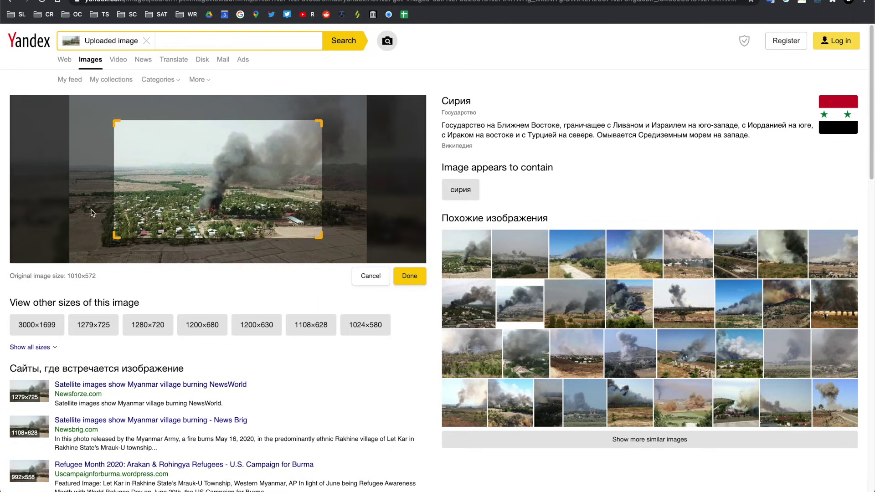
left_click_drag(233, 163, 168, 159)
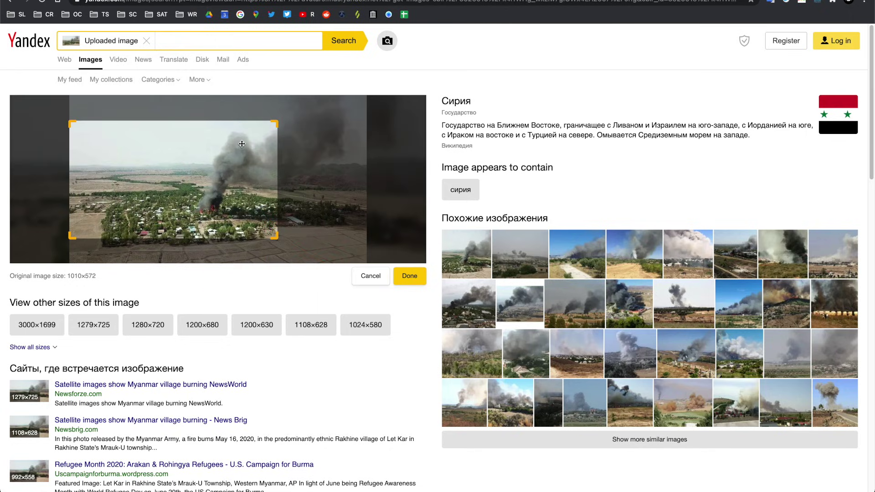
left_click_drag(71, 123, 194, 122)
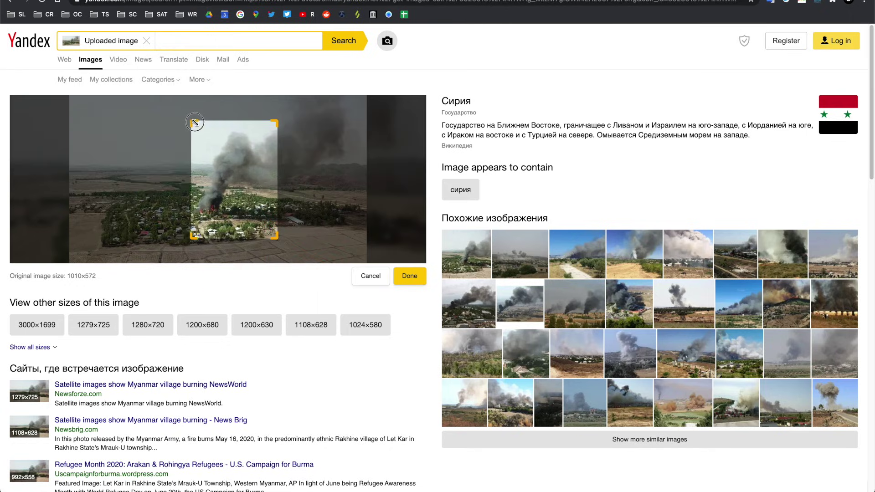
left_click_drag(194, 235, 191, 221)
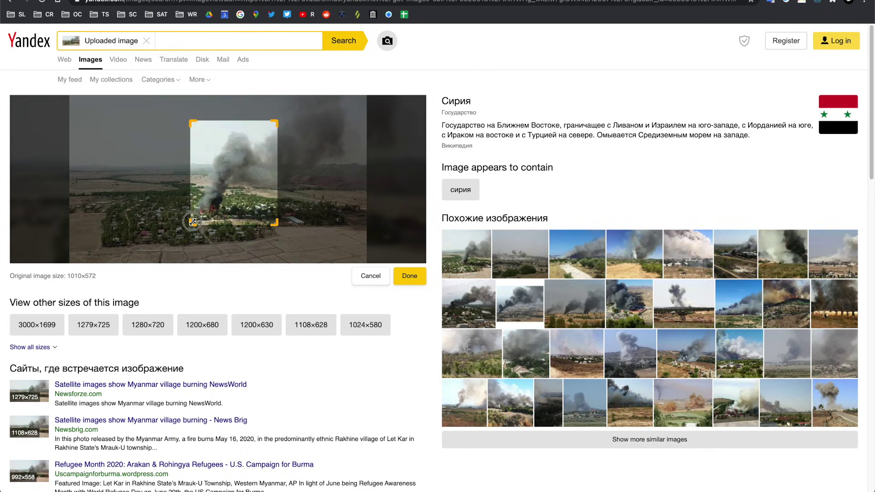
left_click_drag(193, 122, 196, 136)
left_click_drag(275, 135, 265, 135)
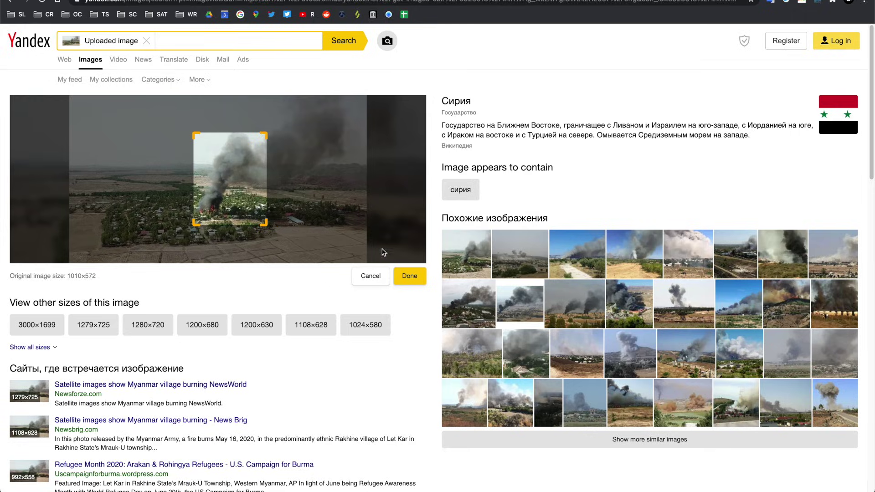
left_click(407, 277)
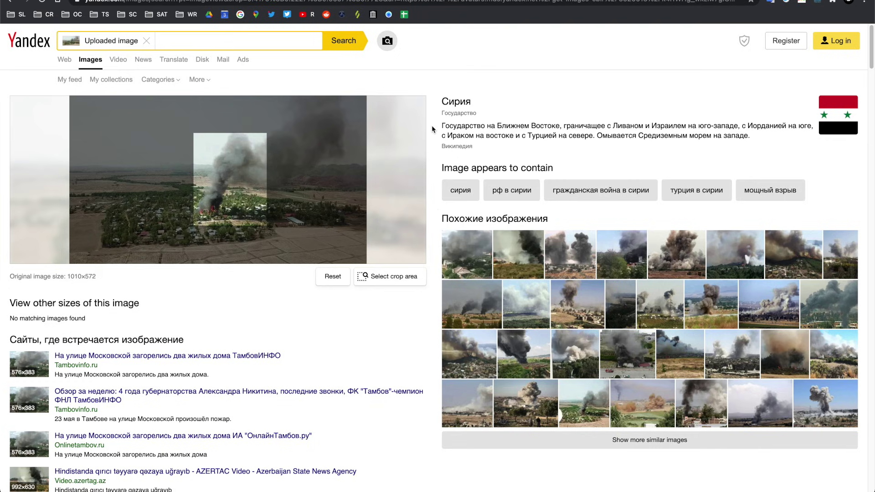
Review the cropped-area matches, then clear the crop to restore full-image results.
scroll(442, 125, "down", 2)
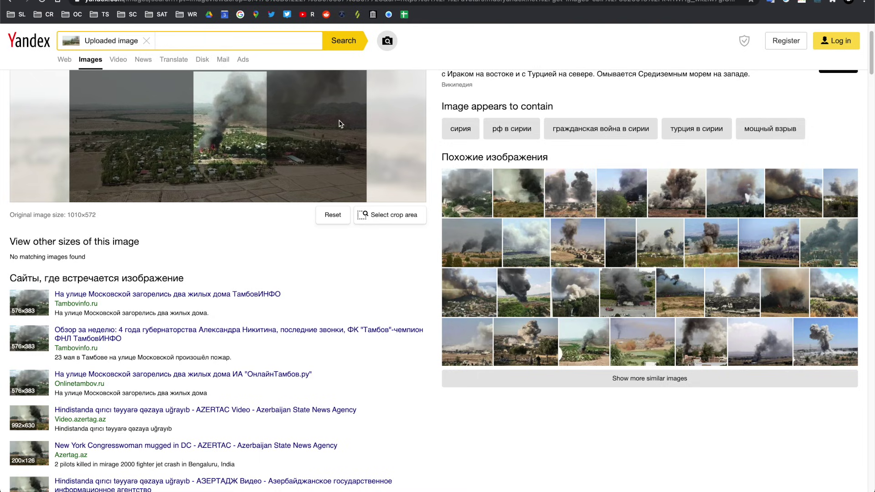
scroll(431, 117, "down", 4)
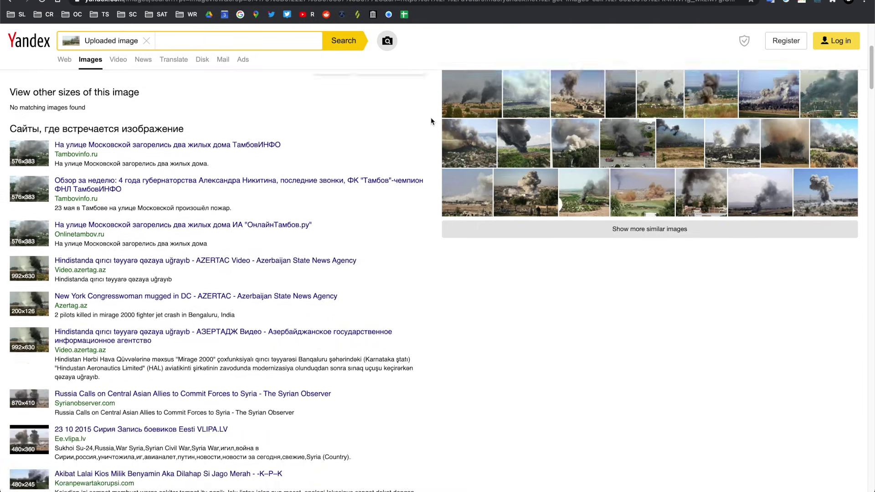
scroll(430, 116, "up", 5)
left_click(328, 278)
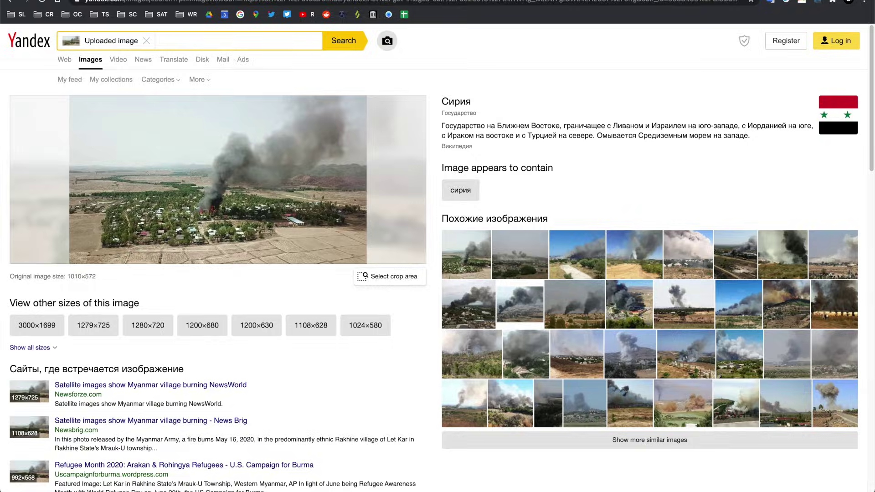
Switch to the Imgur tab showing the July 30 2019 post with Arabic text on black.
key("ctrl+Tab")
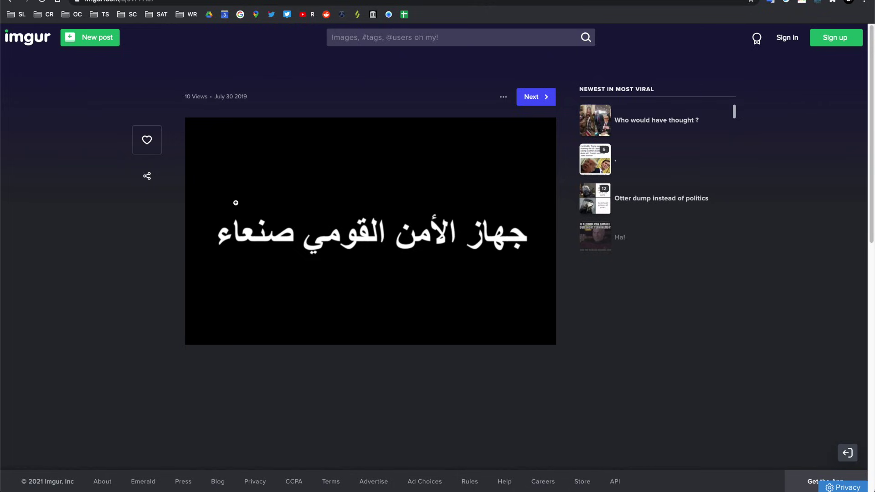
Save the Imgur Arabic-text image as VC4uLJg.png and open Yandex's search-by-image panel to upload it.
left_click(392, 178)
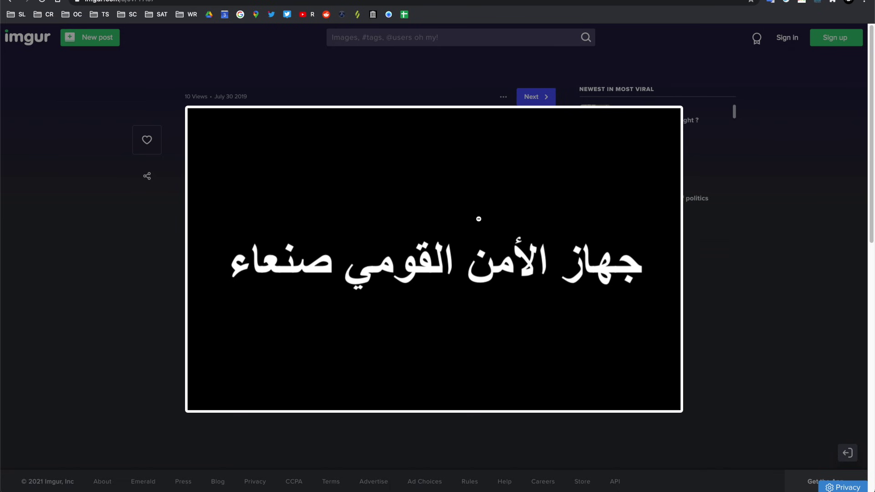
right_click(479, 218)
left_click(498, 235)
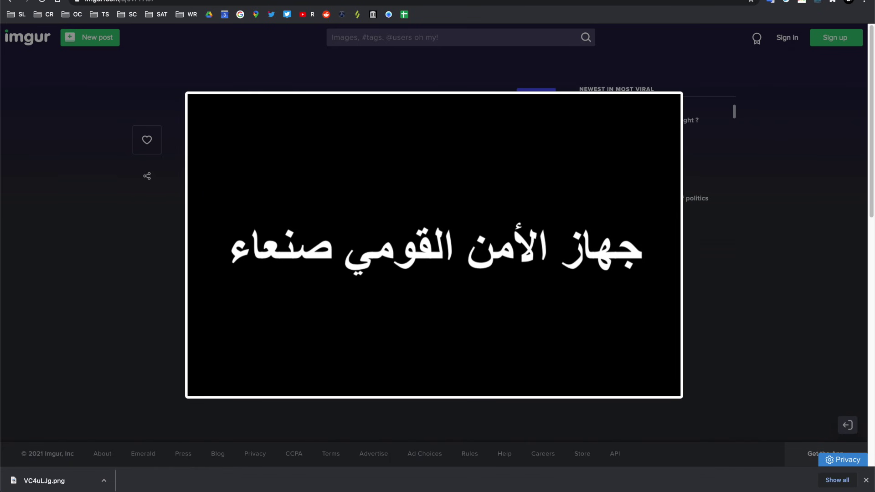
key("ctrl+Tab")
left_click(388, 44)
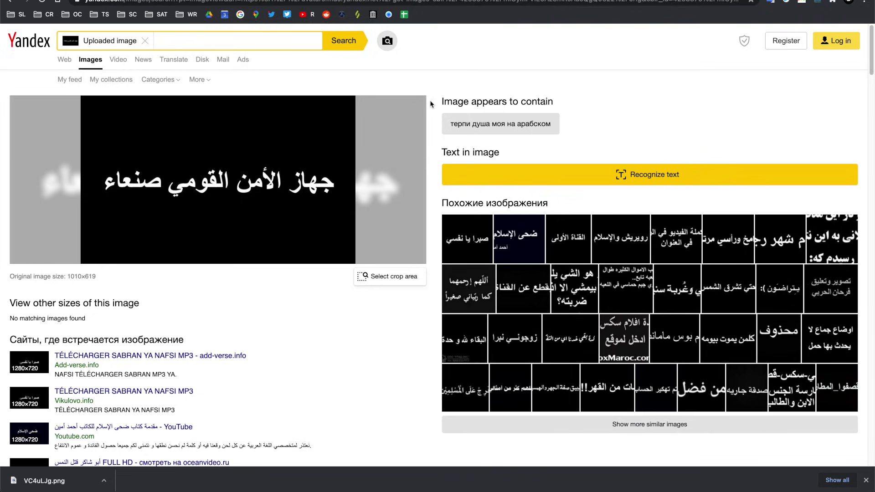
Recognize the text in the uploaded image and select the whole Arabic line.
scroll(217, 190, "down", 5)
scroll(217, 190, "up", 4)
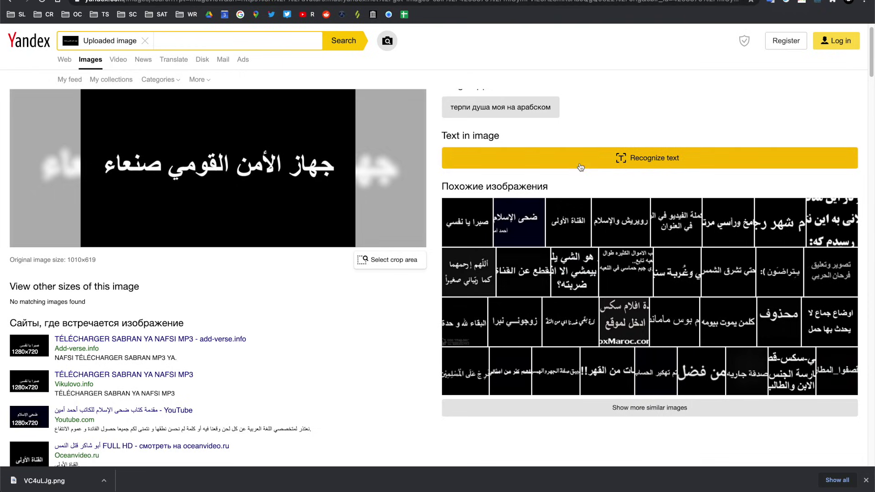
left_click(655, 163)
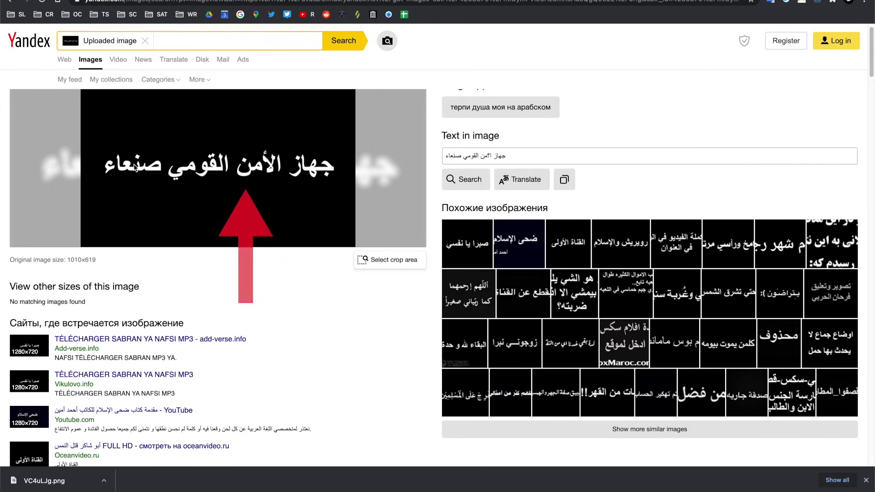
left_click_drag(444, 156, 507, 155)
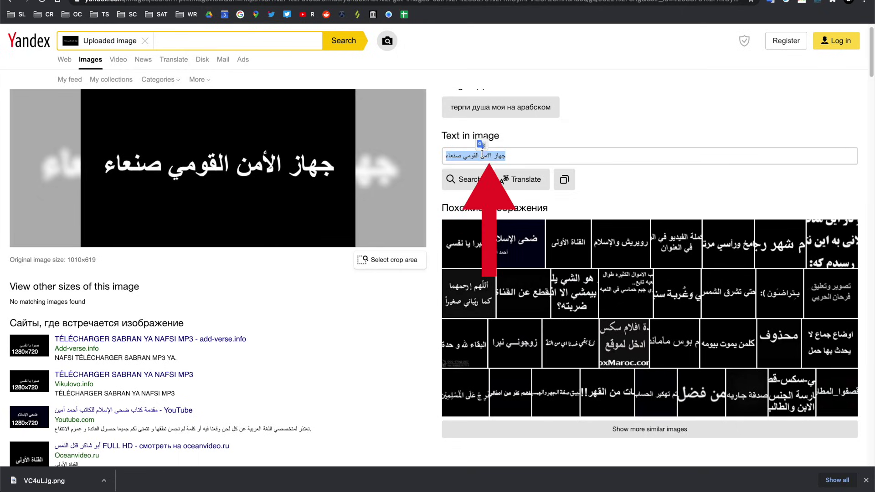
left_click(535, 144)
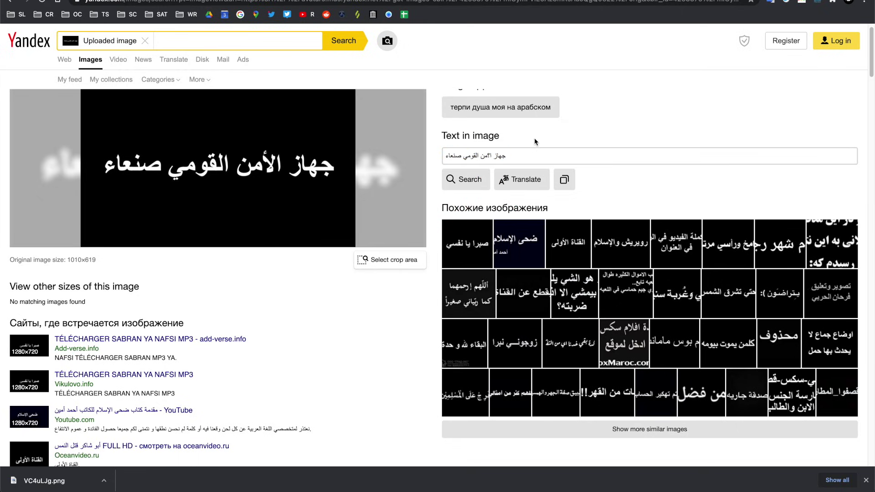
triple_click(455, 156)
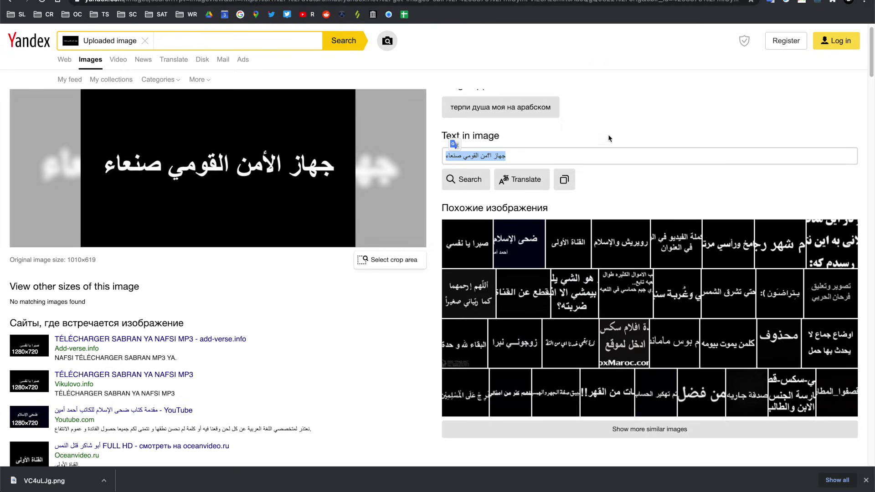
Translate the Arabic text into English in Yandex Translate, then close it and switch to 1.jpeg.
left_click(521, 179)
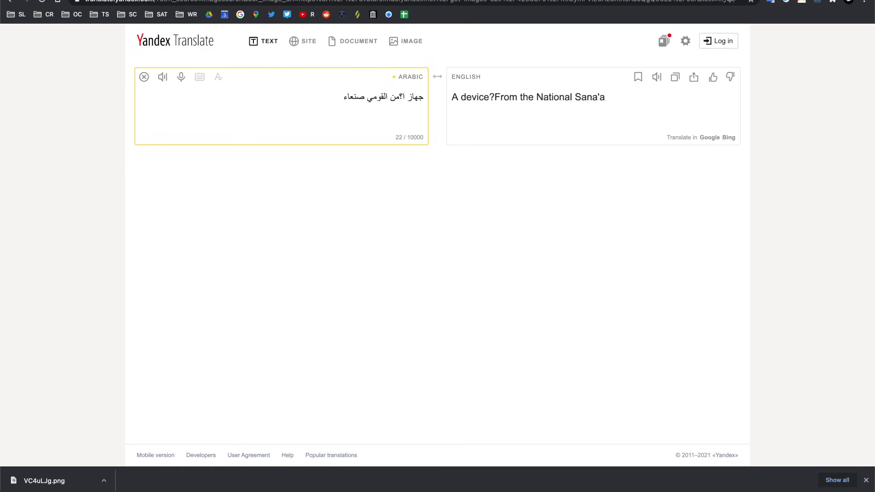
key("super+w")
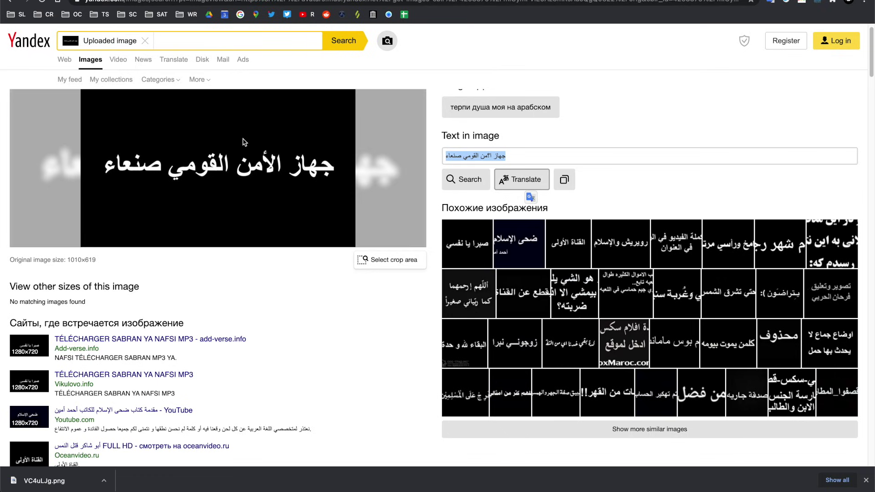
key("super+Tab")
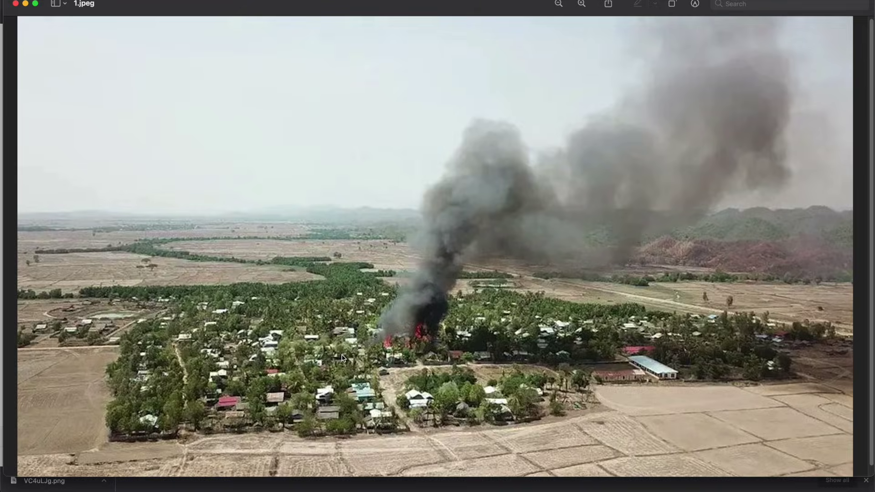
Leave the 1.jpeg burning-village photo in Preview and return to the browser.
key("super+Tab")
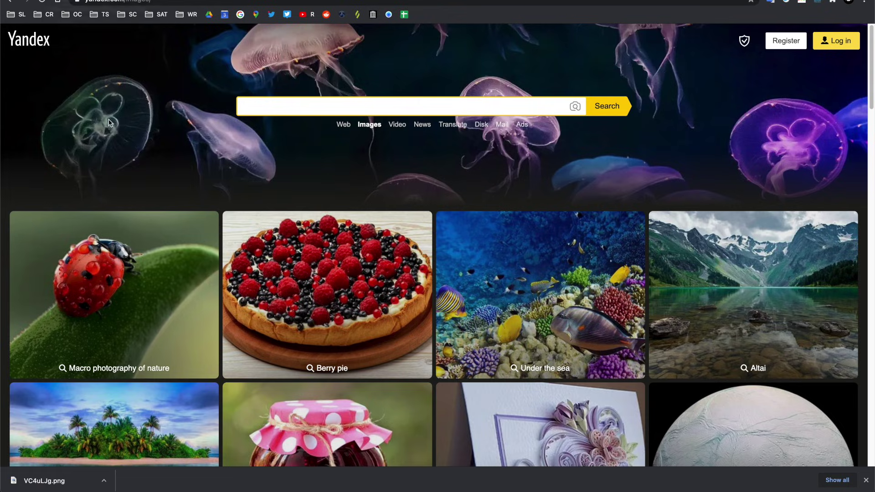
On the VOA article tab, run Search Google for Image on the burning-village photo.
key("ctrl+Tab")
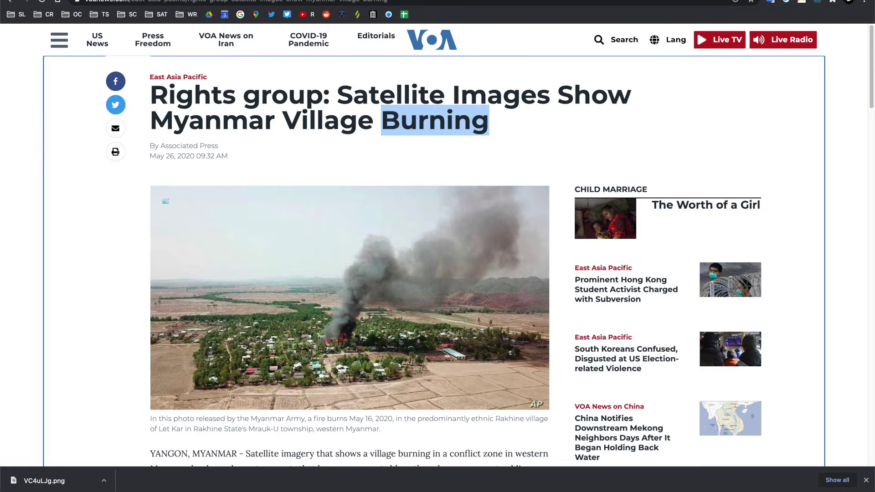
left_click(303, 88)
scroll(303, 88, "down", 1)
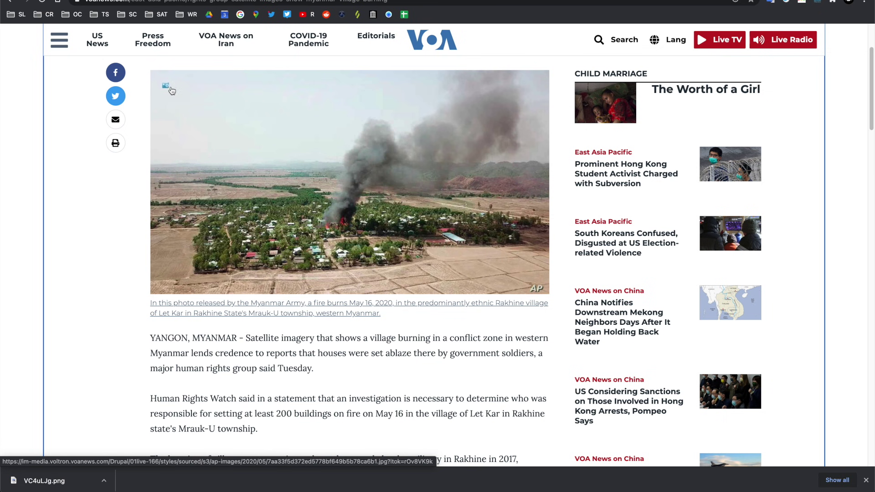
right_click(335, 111)
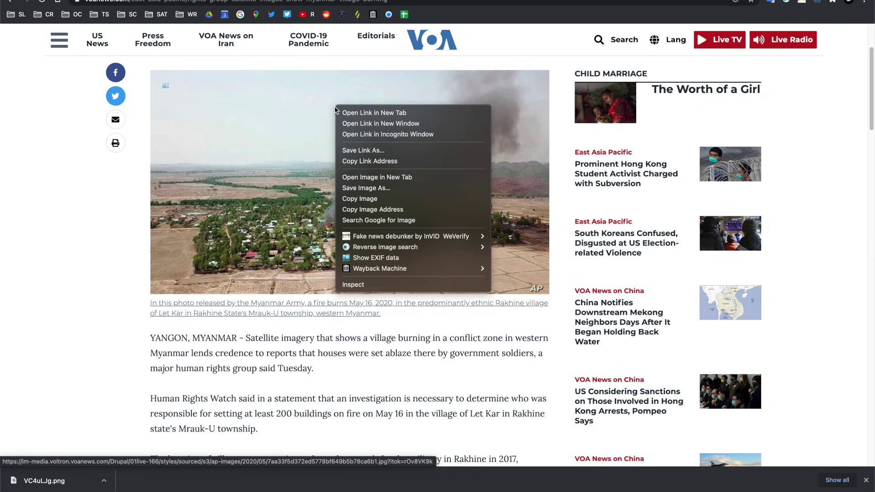
left_click(373, 220)
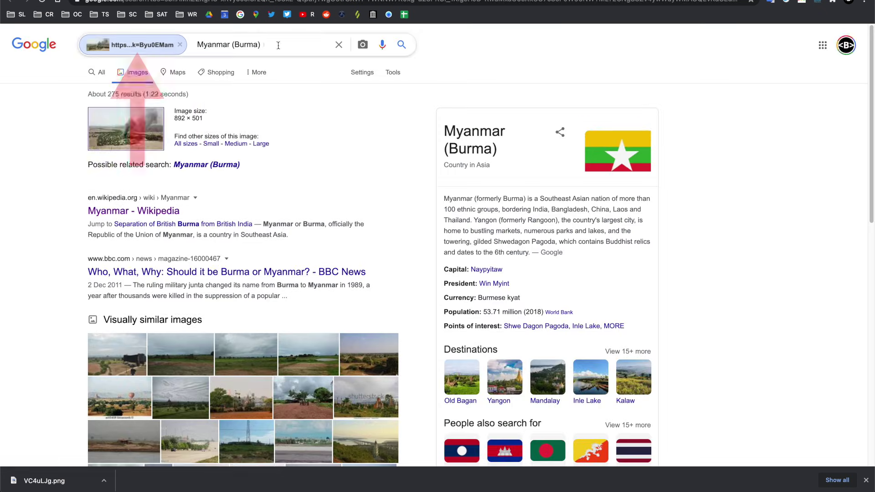
Browse the Myanmar and Arakan Army matches, compare with the original 1.jpeg, then revisit the VOA photo.
scroll(410, 157, "down", 20)
scroll(430, 160, "down", 1)
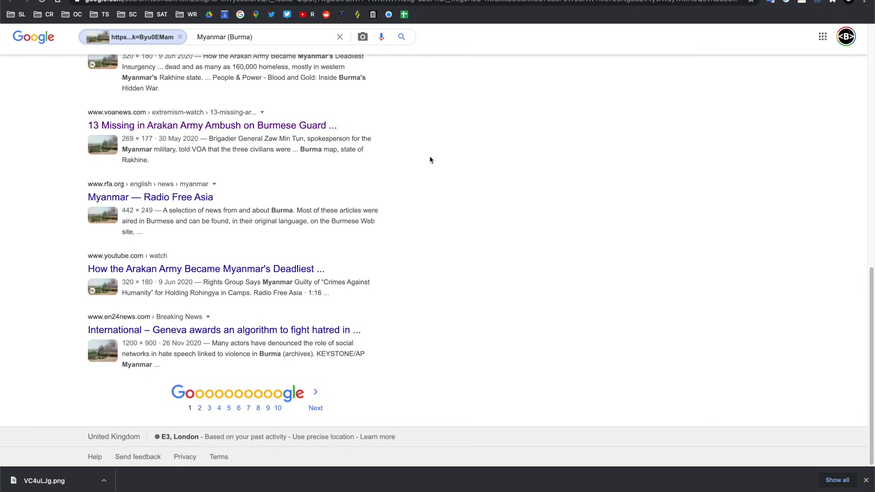
key("super+Tab")
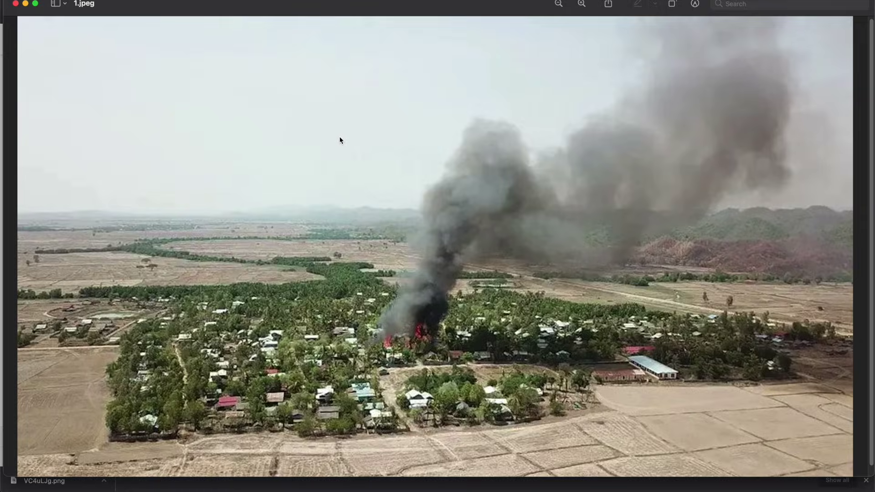
key("super+Tab")
key("super+Left")
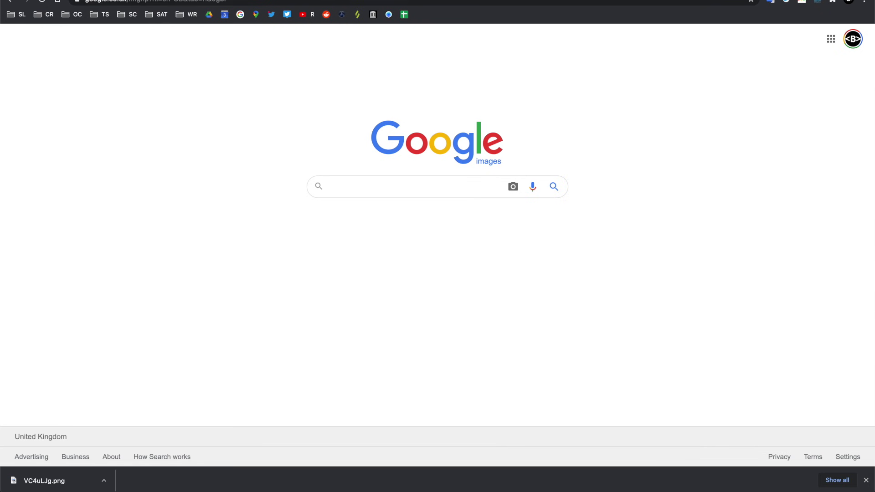
key("super+Right")
scroll(283, 169, "up", 1)
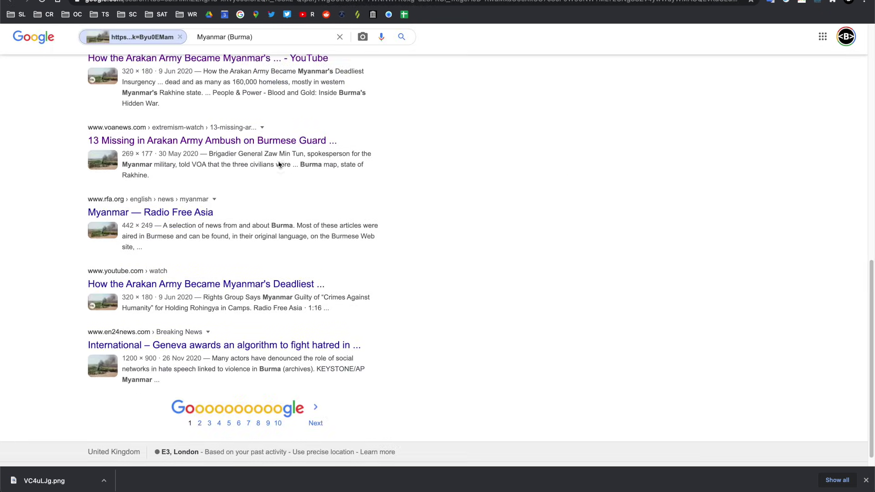
key("super+Right")
right_click(338, 159)
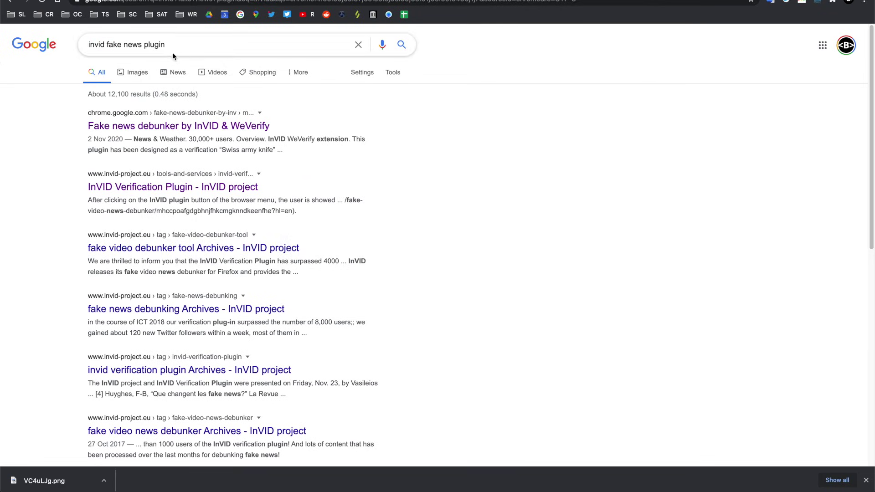
Back on the VOA article, show the photo's Fake news debunker by InVID WeVerify options.
left_click(107, 1)
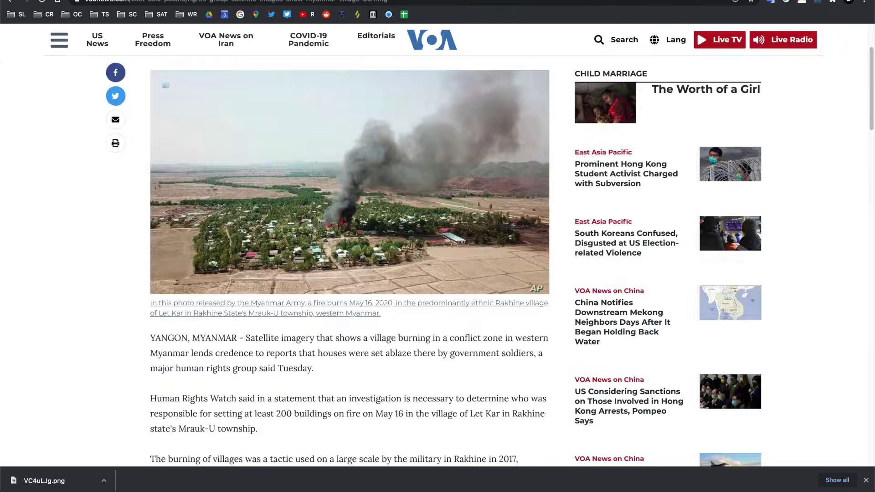
right_click(324, 102)
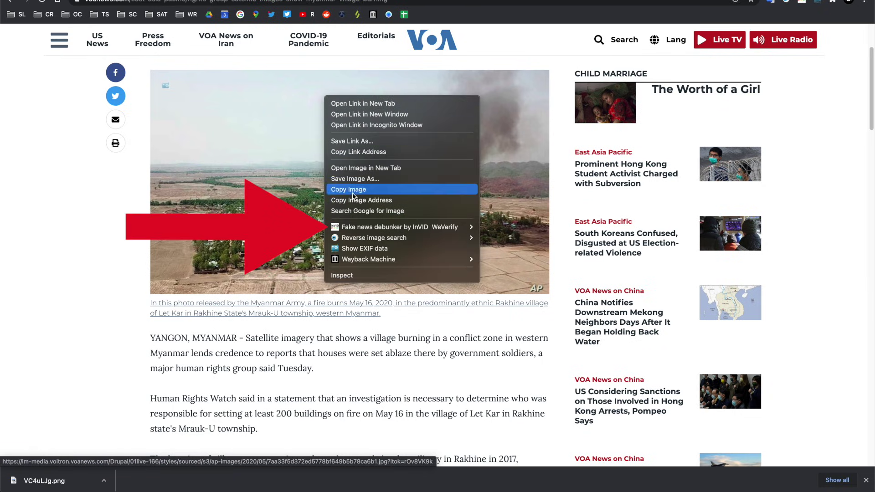
mouse_move(382, 231)
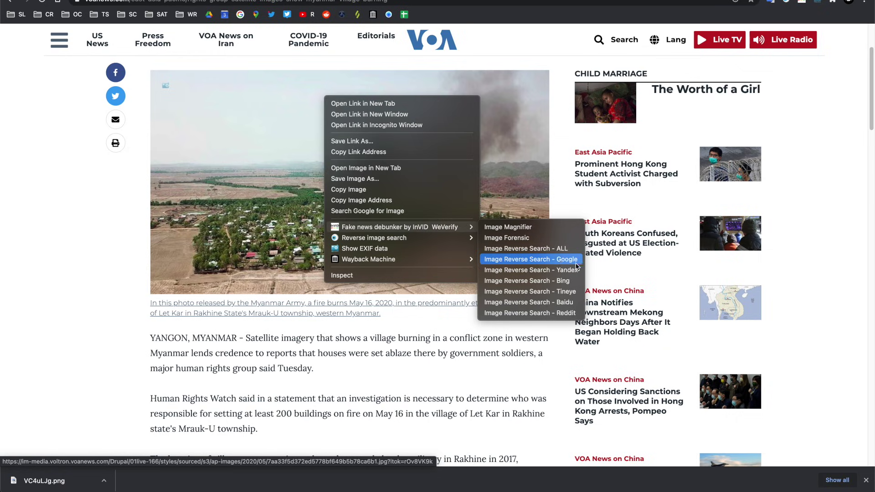
Run Image Reverse Search - Yandex on the VOA photo and scroll through the results.
left_click(534, 273)
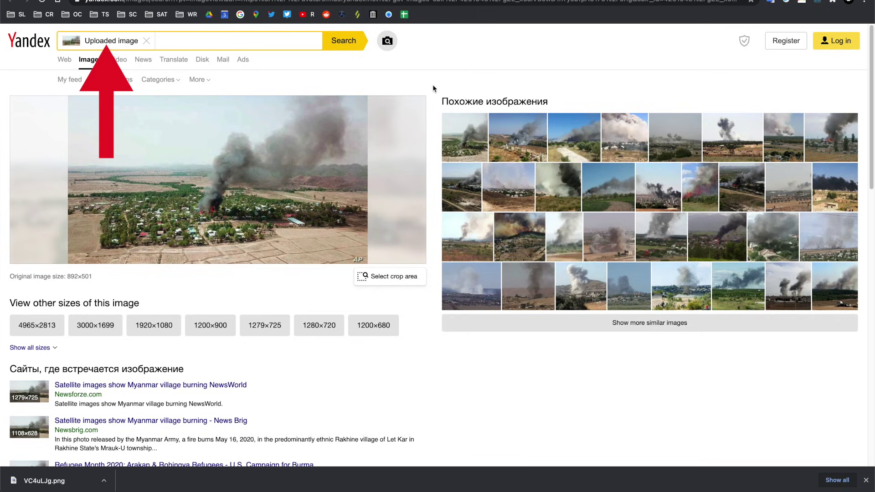
scroll(436, 79, "down", 6)
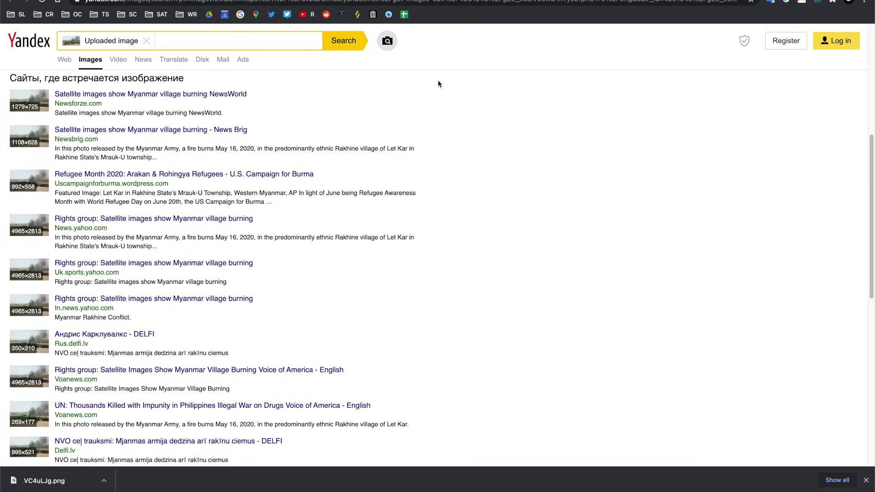
scroll(436, 96, "up", 6)
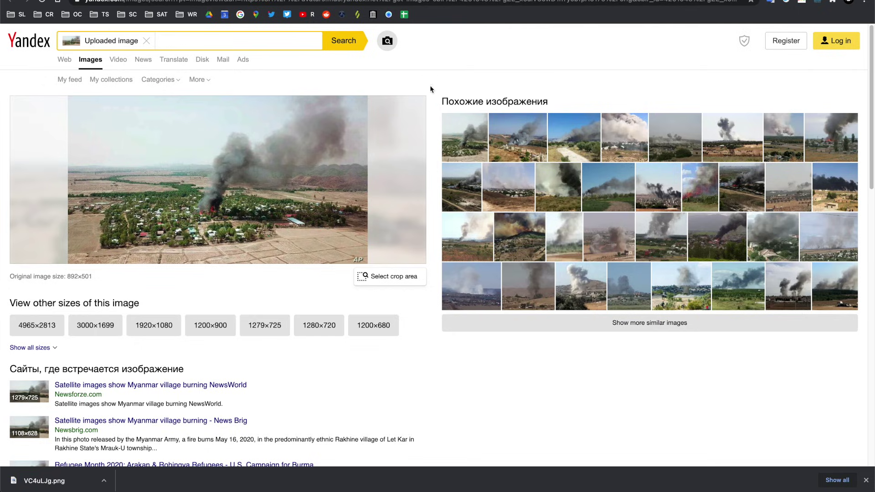
Try a crop area on the photo, narrowing it from both sides, then exit crop mode.
left_click(399, 279)
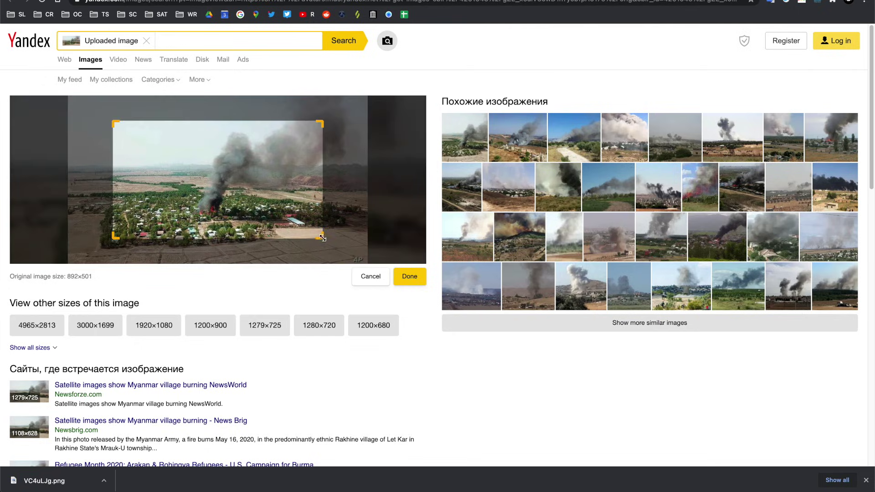
left_click_drag(321, 236, 234, 246)
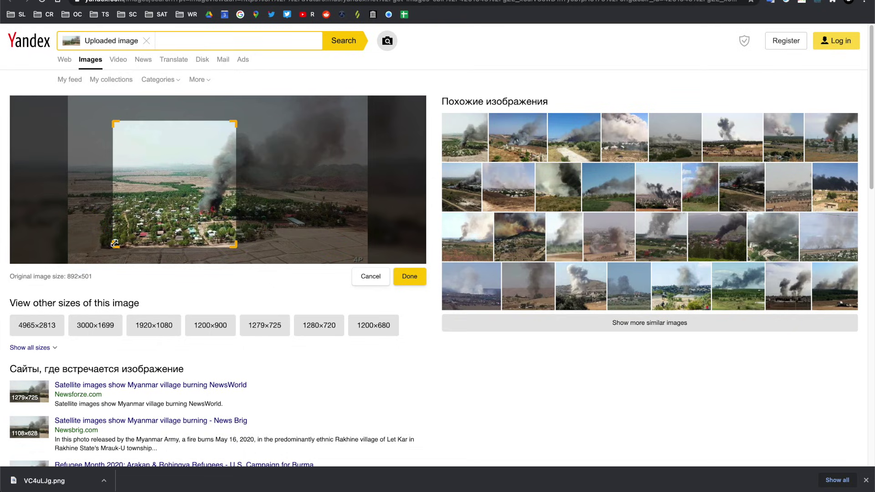
left_click_drag(114, 245, 170, 245)
left_click(369, 276)
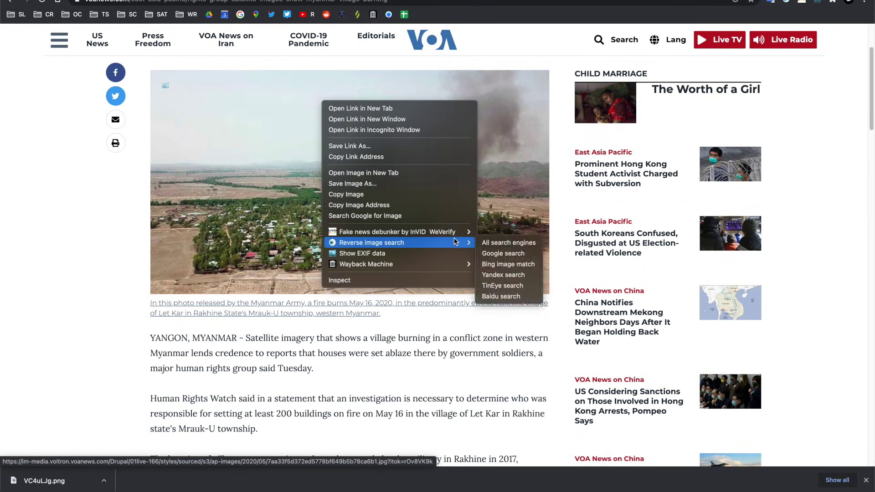
Open the VOA village photo in the InVID Image Magnifier and scroll through it.
mouse_move(456, 234)
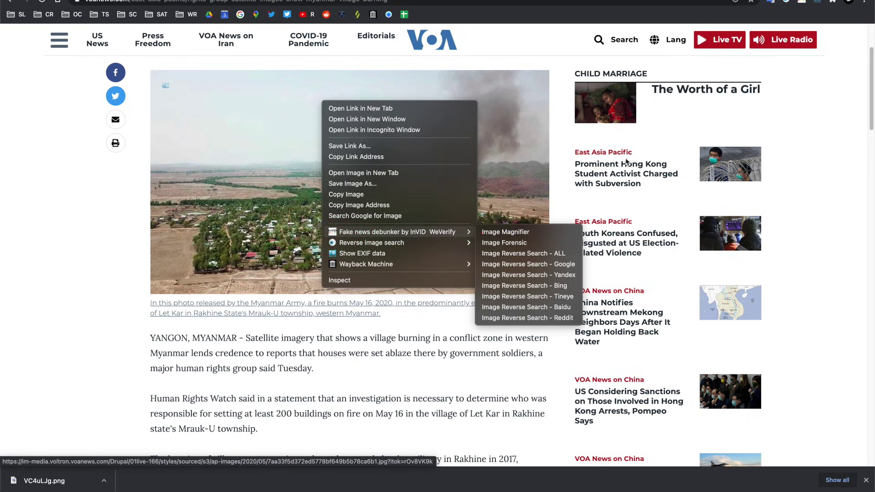
left_click(505, 232)
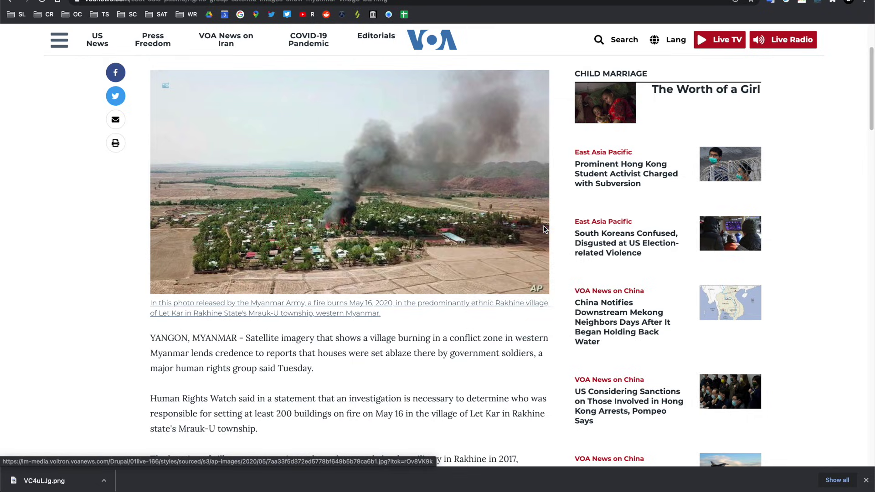
scroll(696, 218, "down", 5)
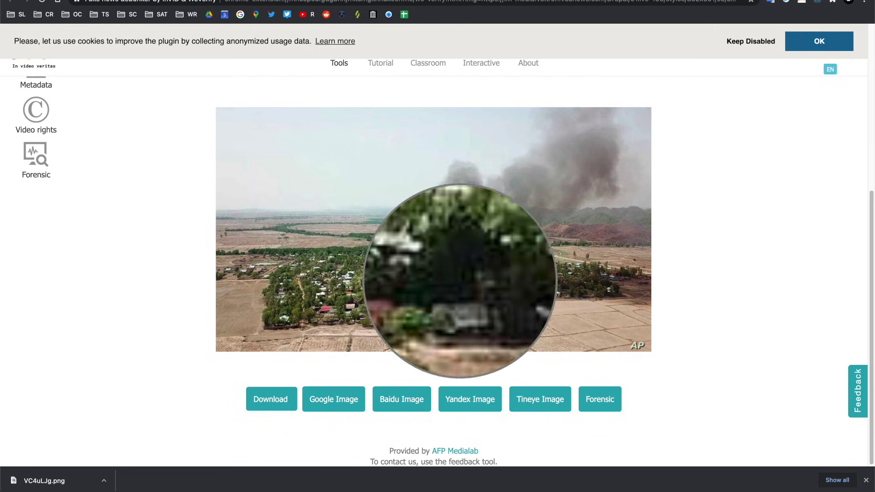
scroll(458, 271, "down", 3)
scroll(450, 264, "up", 3)
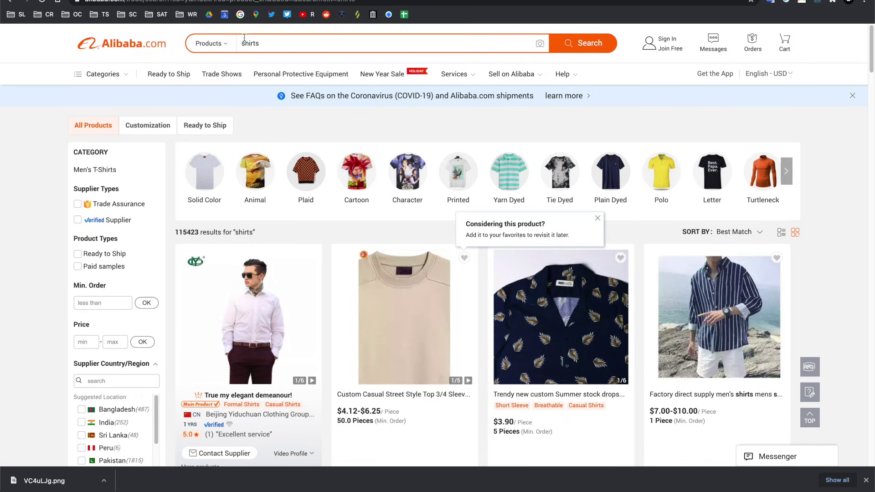
Open the camera-icon Upload Image panel on Alibaba's 'shirts' results page.
left_click(540, 44)
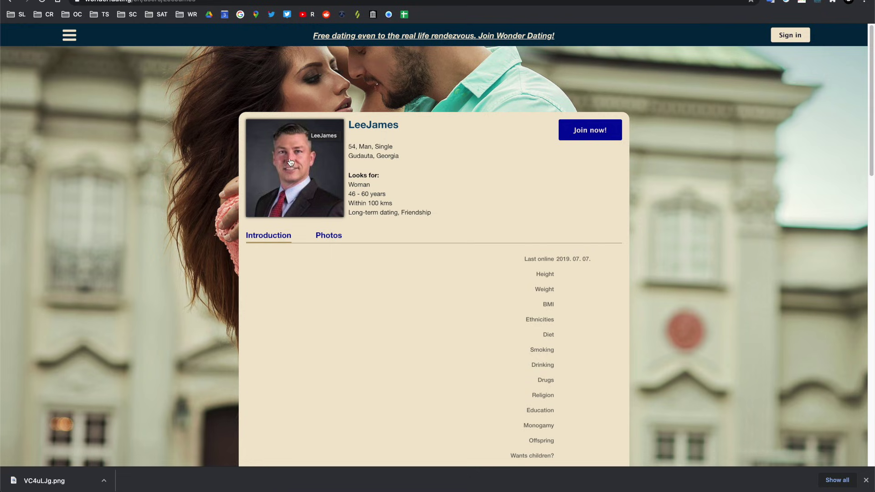
Reverse-search the man's profile photo on Yandex via InVID and scroll through every matching site.
right_click(306, 172)
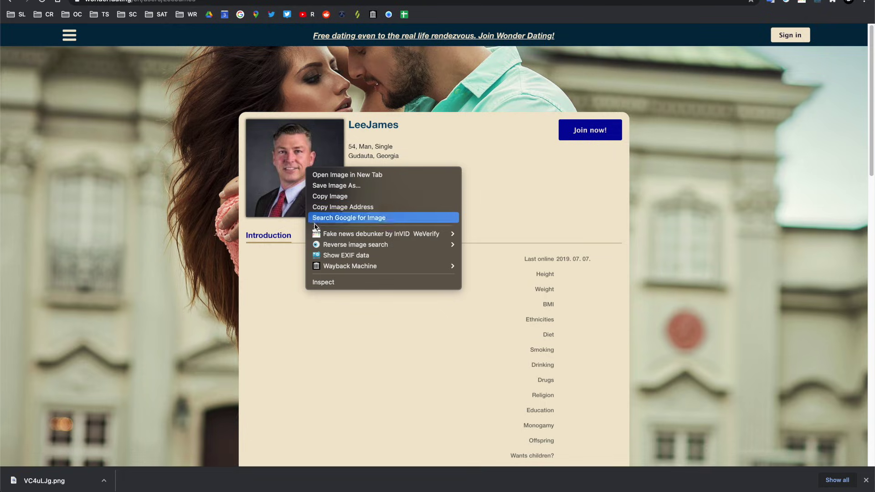
mouse_move(451, 234)
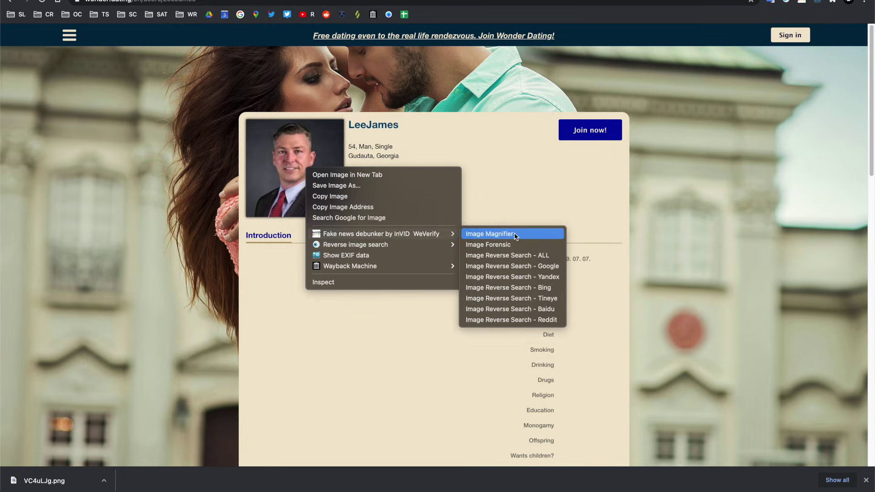
left_click(519, 280)
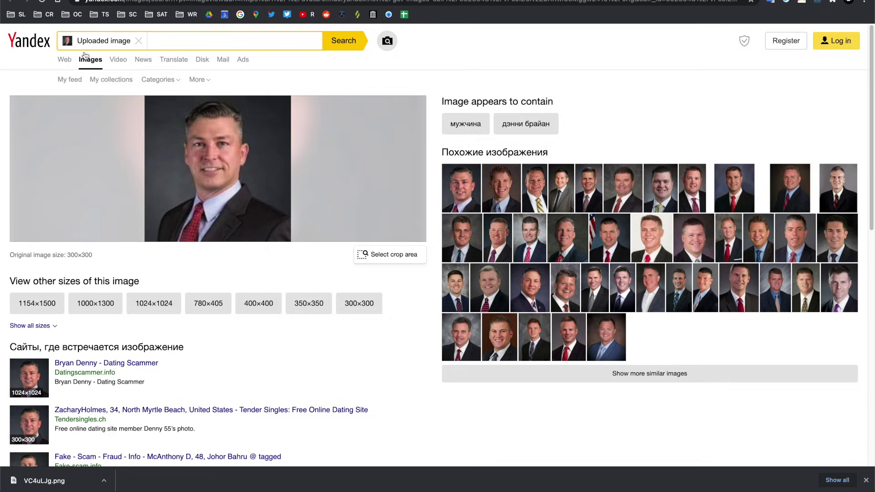
scroll(303, 104, "down", 4)
scroll(283, 123, "down", 1)
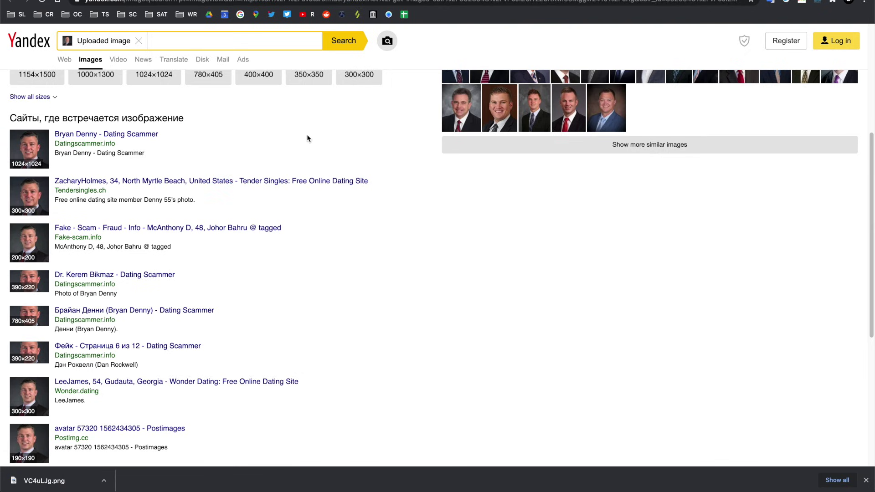
scroll(307, 138, "down", 1)
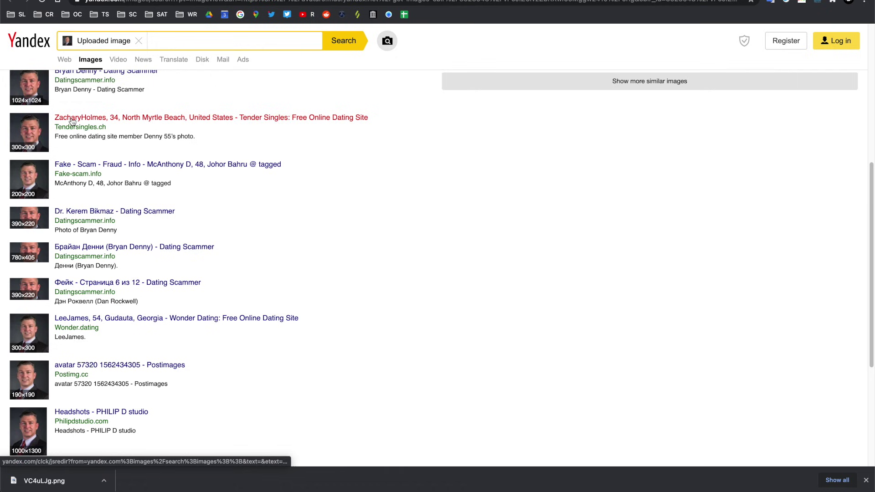
scroll(275, 139, "down", 1)
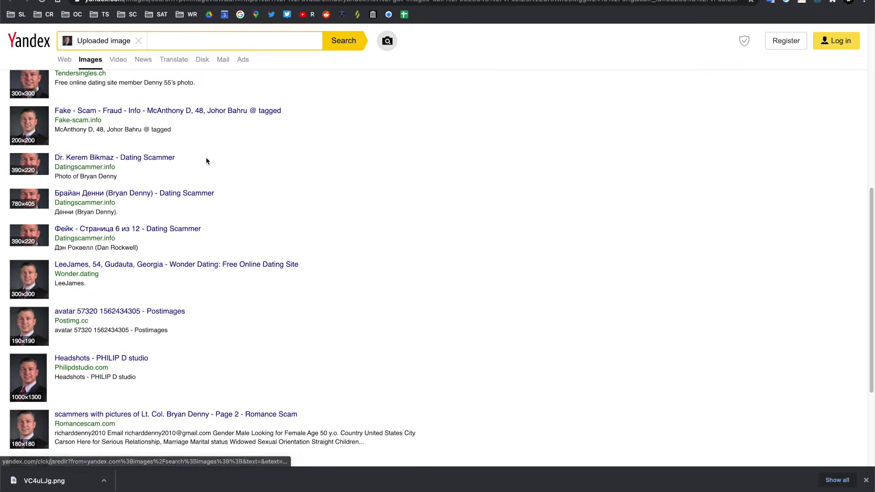
scroll(279, 162, "down", 1)
scroll(289, 168, "down", 1)
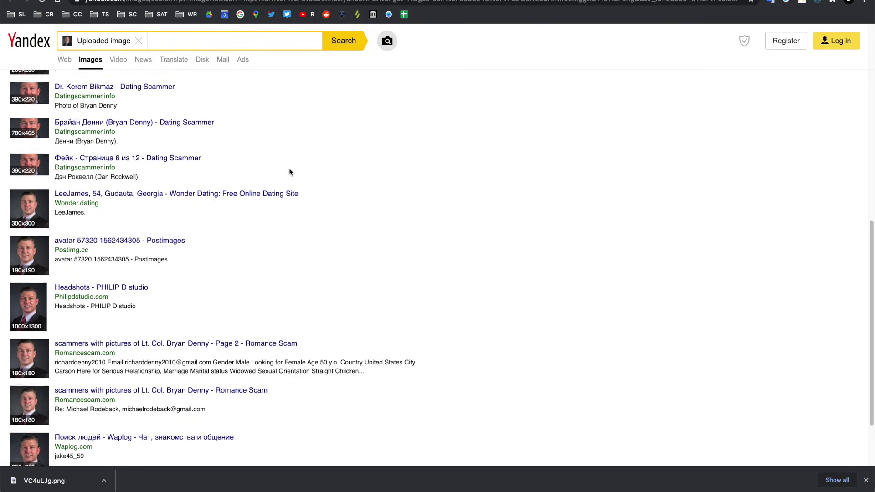
scroll(256, 172, "down", 1)
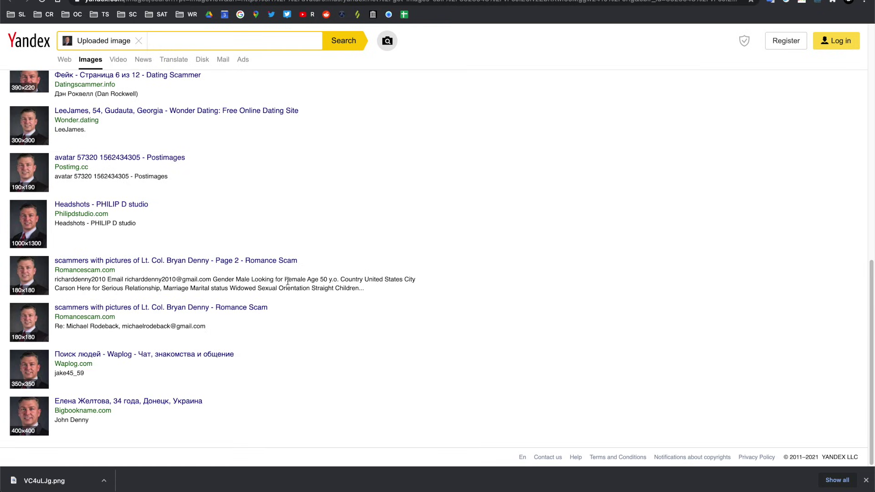
Highlight the Romancescam.com result snippet that flags the photo as a scammer's.
triple_click(286, 280)
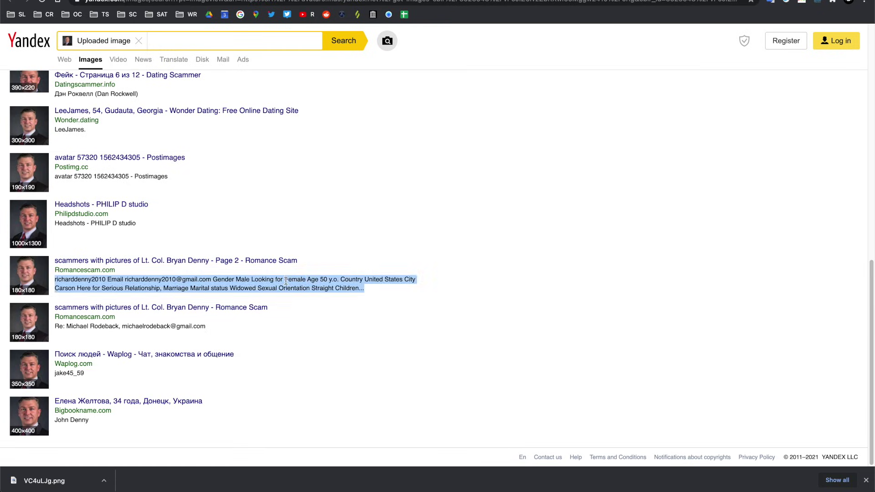
left_click(286, 280)
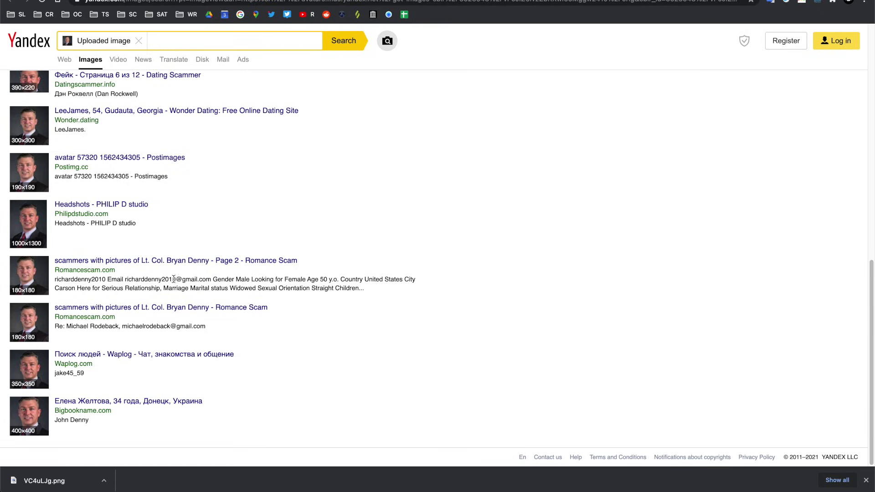
triple_click(174, 279)
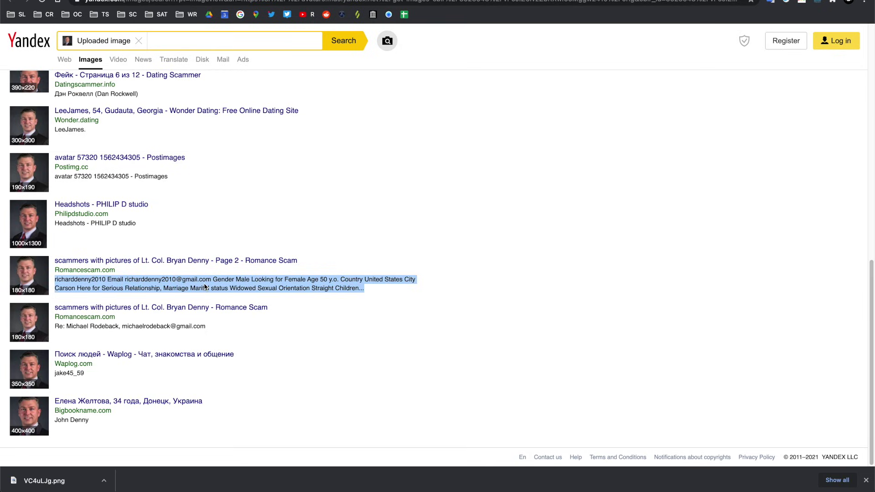
triple_click(224, 279)
triple_click(237, 280)
left_click(270, 285)
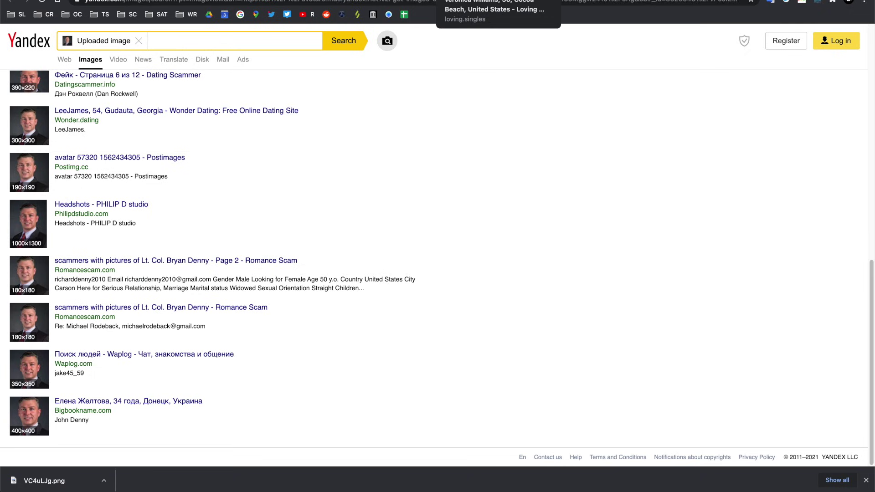
On the woman's Cocoa Beach profile, highlight her name and scroll through her self-introduction.
left_click(474, 0)
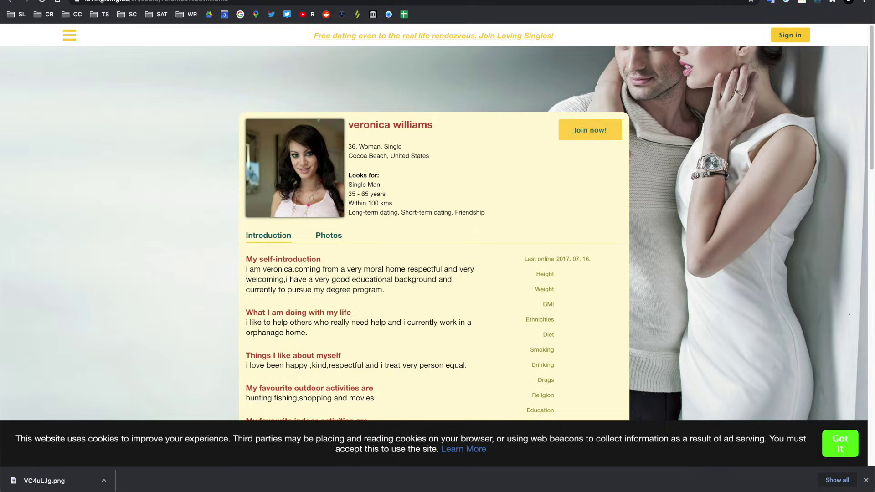
triple_click(419, 126)
double_click(404, 126)
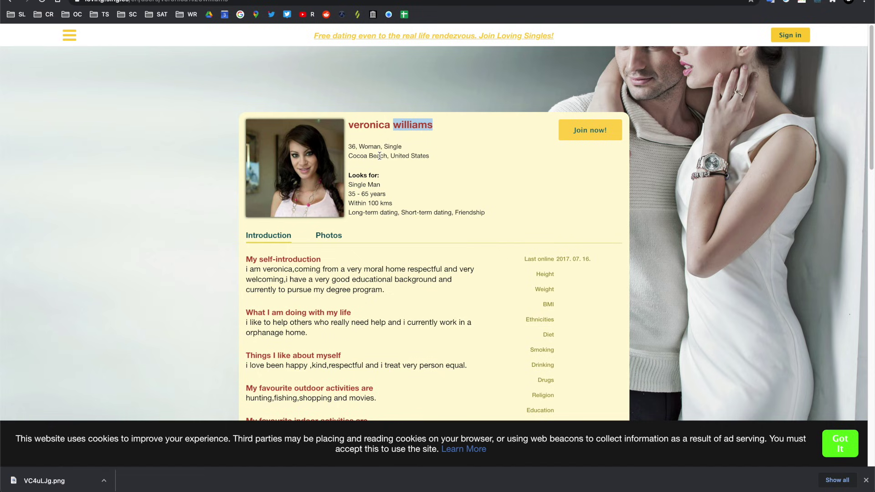
scroll(379, 156, "down", 3)
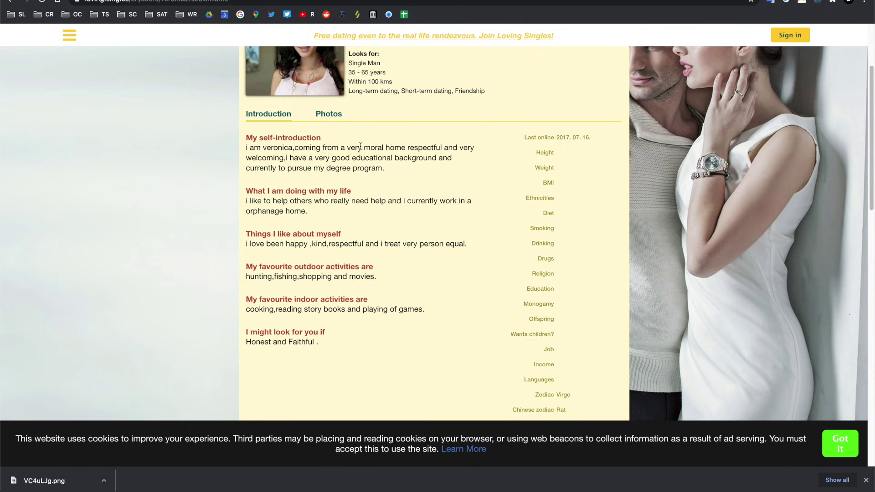
scroll(286, 157, "up", 3)
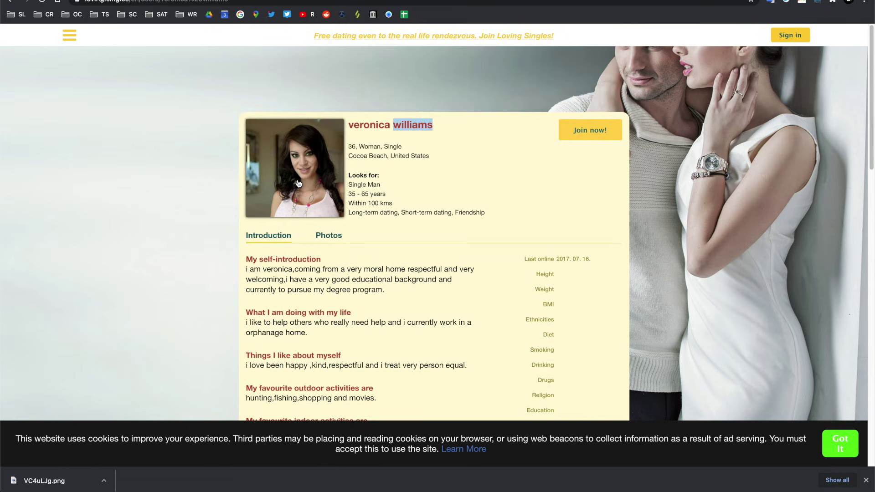
right_click(299, 179)
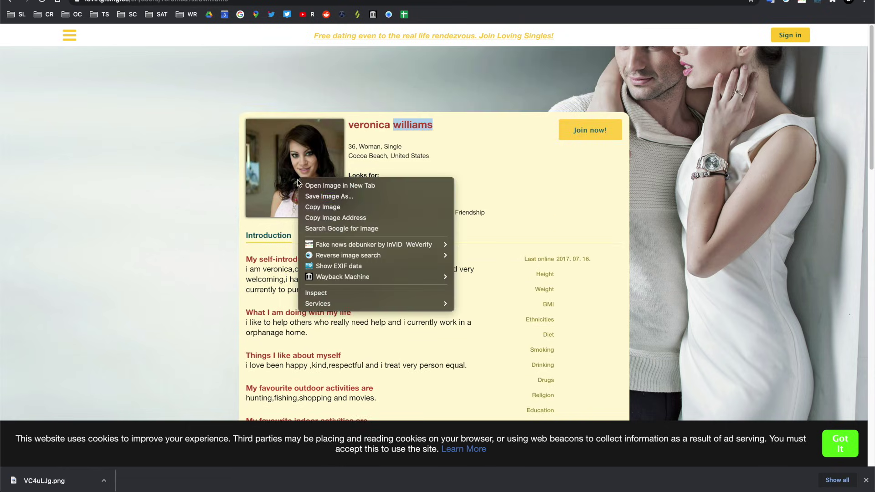
Search Google for her profile photo and page through matches on Adore One, ScamDigger and LinkedIn.
left_click(315, 228)
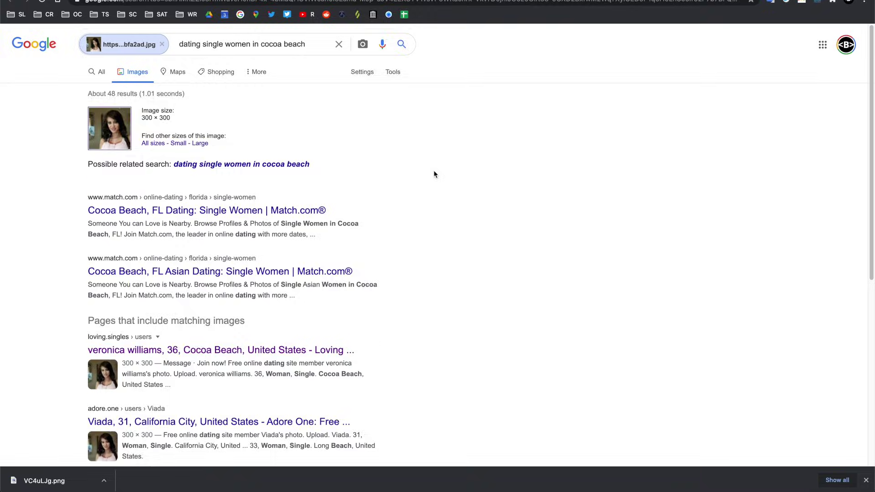
scroll(433, 174, "down", 5)
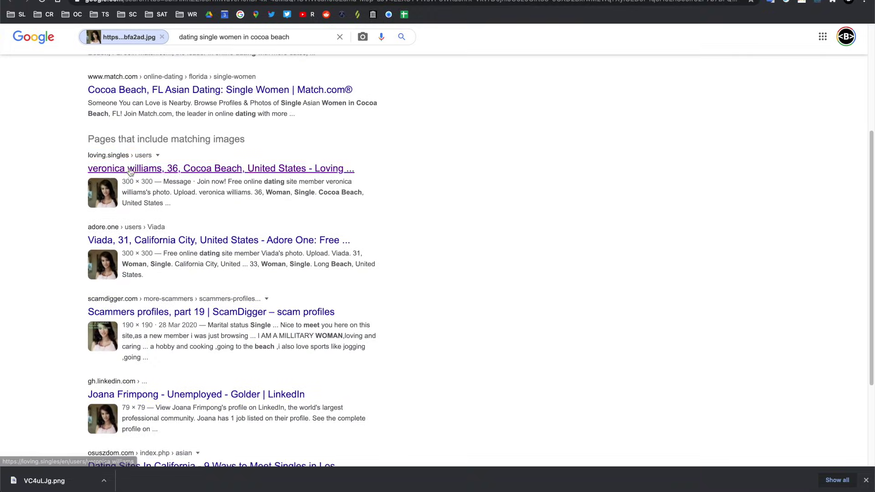
scroll(214, 192, "down", 2)
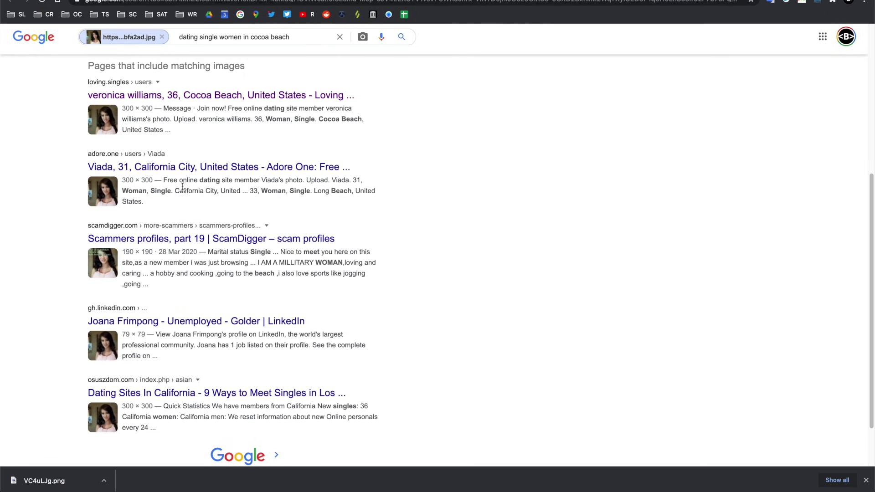
scroll(233, 198, "down", 2)
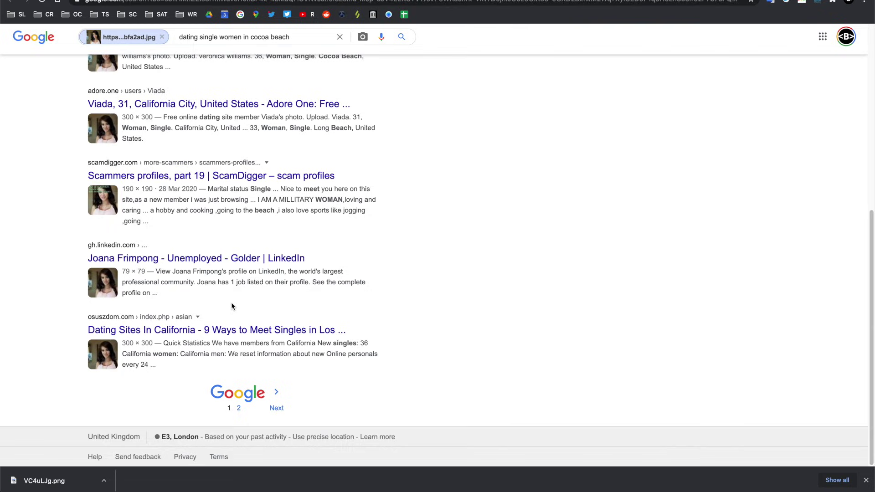
left_click(278, 409)
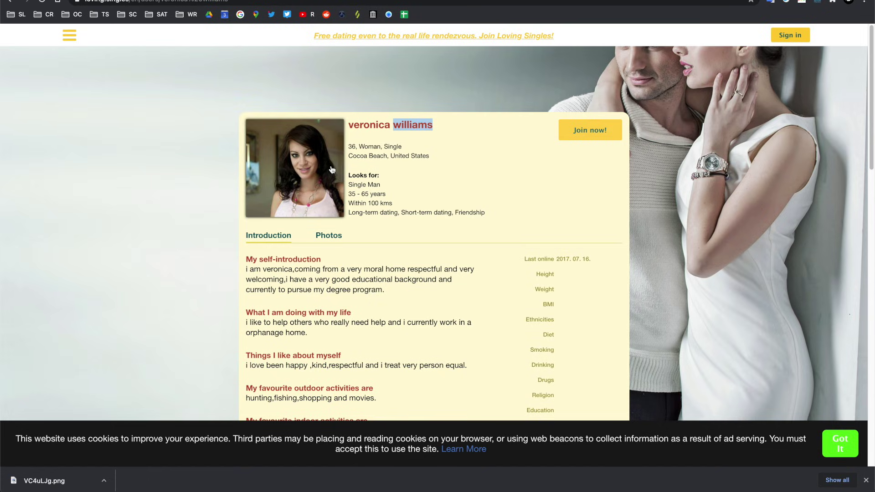
Reverse-search her photo with Yandex to find the differently named model, then return to her profile.
right_click(324, 167)
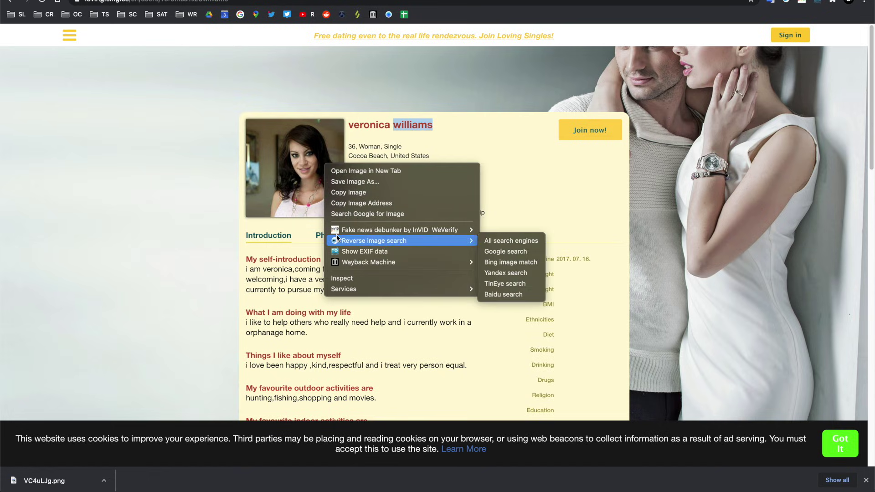
mouse_move(456, 230)
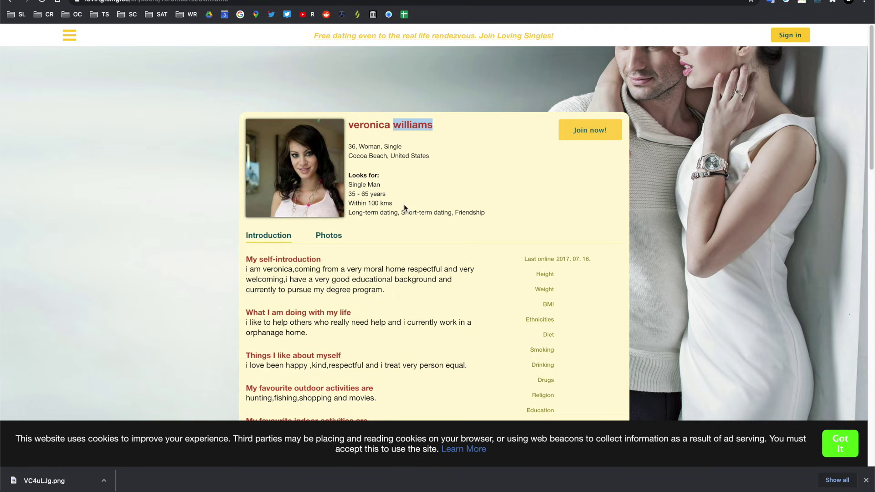
left_click(404, 208)
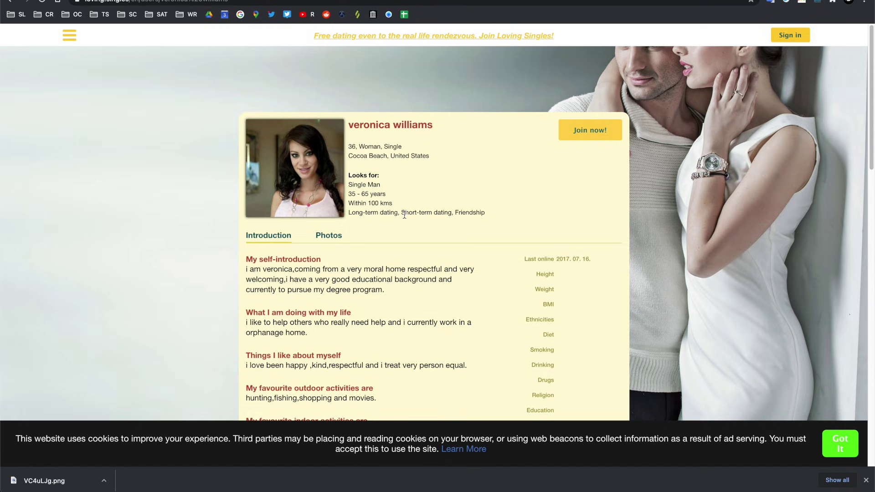
triple_click(404, 214)
triple_click(371, 203)
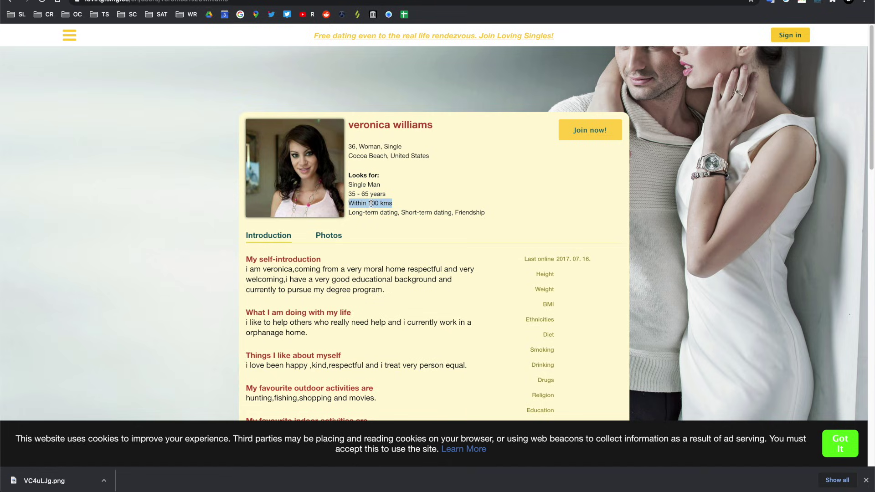
triple_click(365, 193)
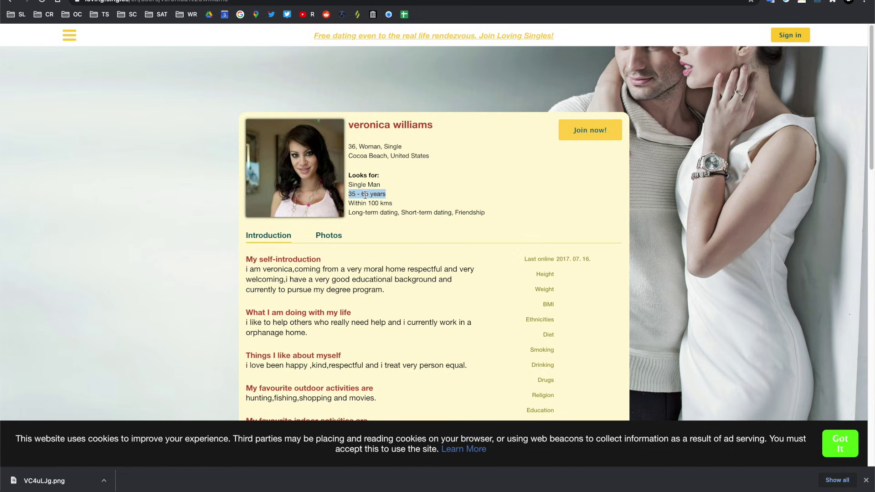
triple_click(355, 184)
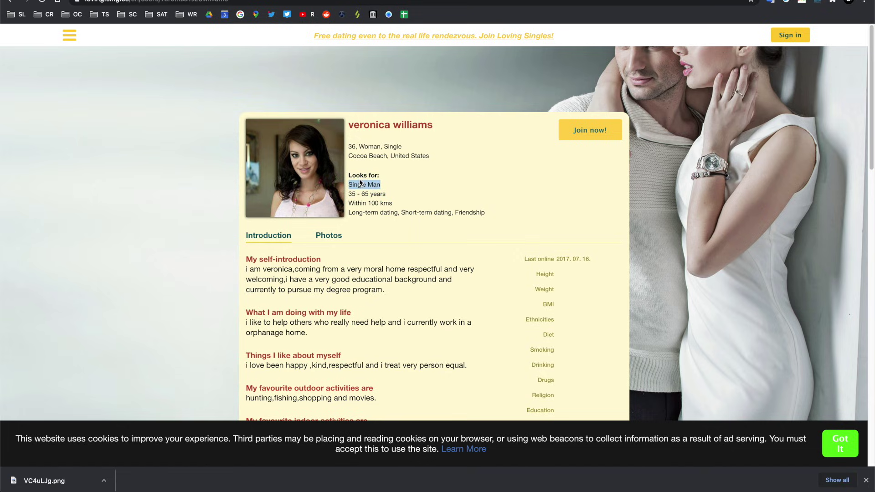
double_click(360, 184)
triple_click(359, 176)
double_click(361, 176)
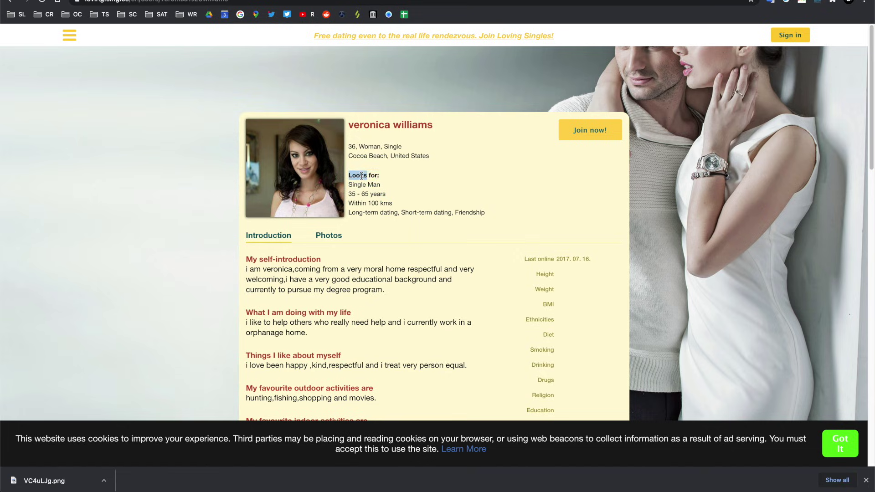
left_click(413, 164)
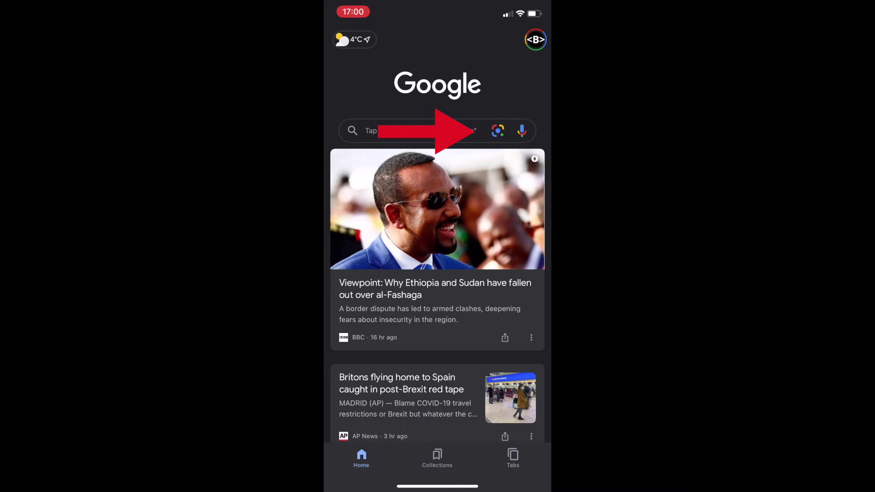
Launch Google Lens from the Google app's search bar.
left_click(498, 131)
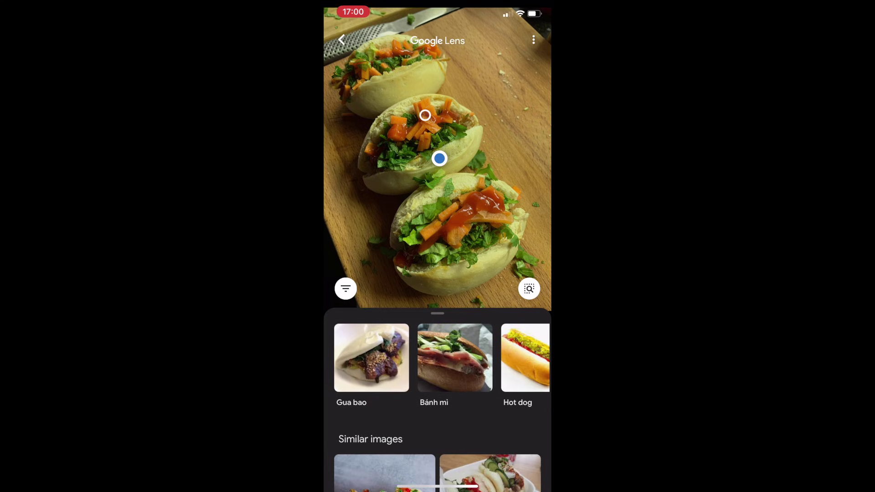
In the sandwich photo, identify the carrots, then switch to identifying the whole sandwich.
scroll(437, 365, "down", 5)
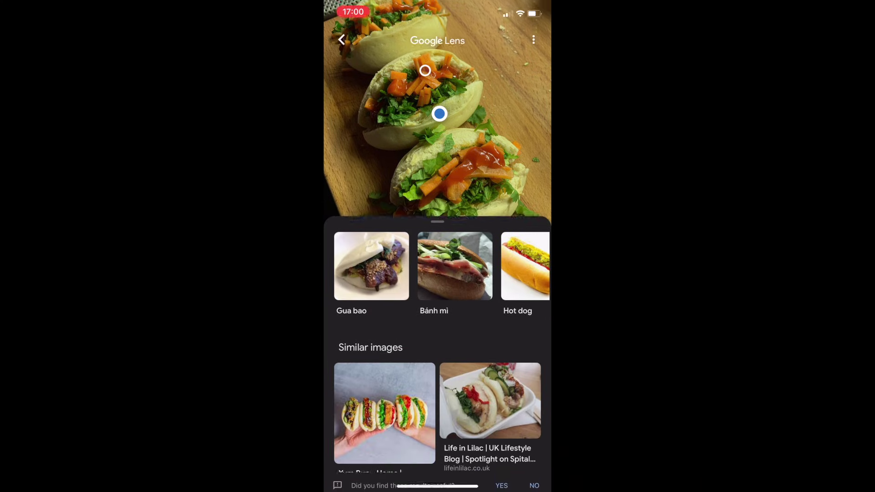
scroll(437, 274, "down", 3)
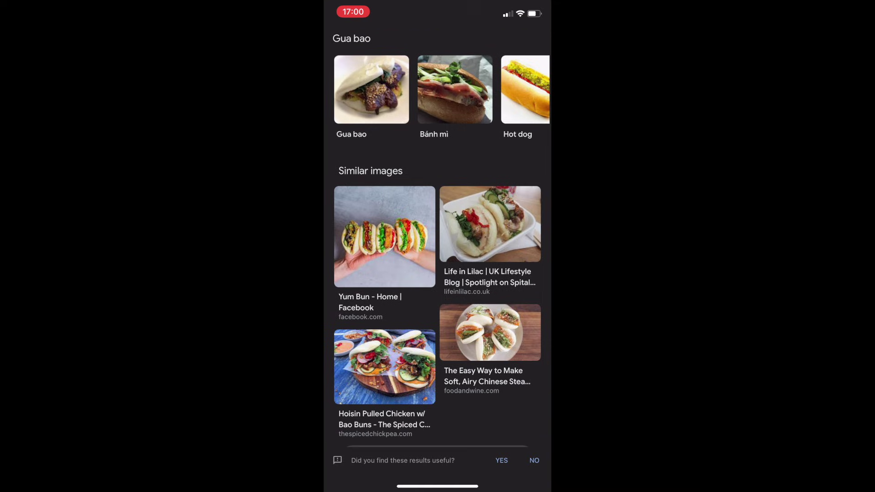
scroll(437, 319, "down", 2)
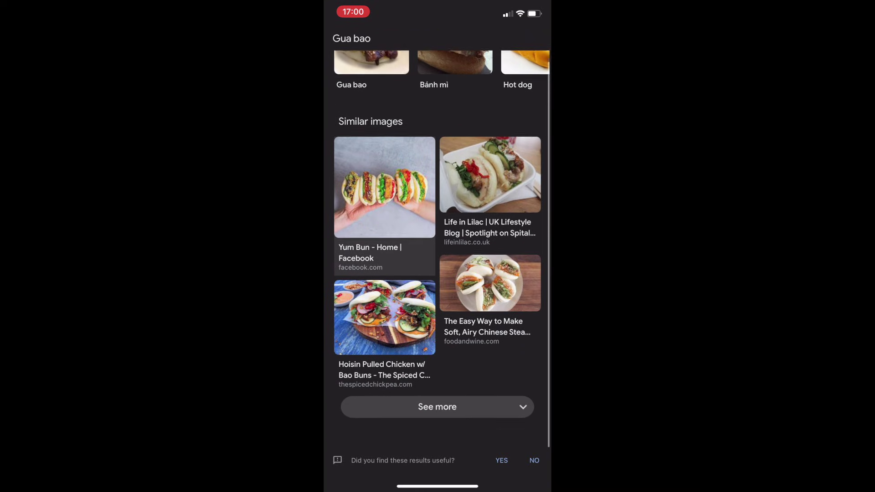
scroll(437, 228, "up", 5)
left_click(425, 115)
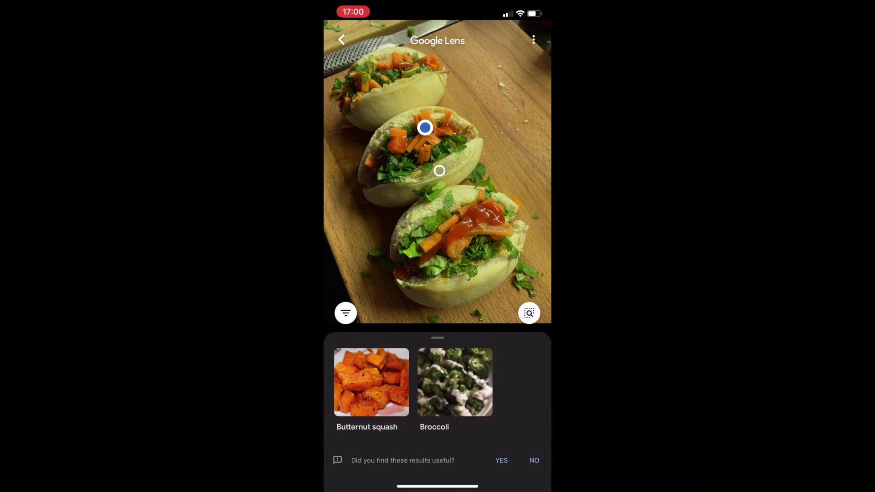
scroll(437, 387, "down", 5)
scroll(438, 227, "up", 5)
left_click(439, 170)
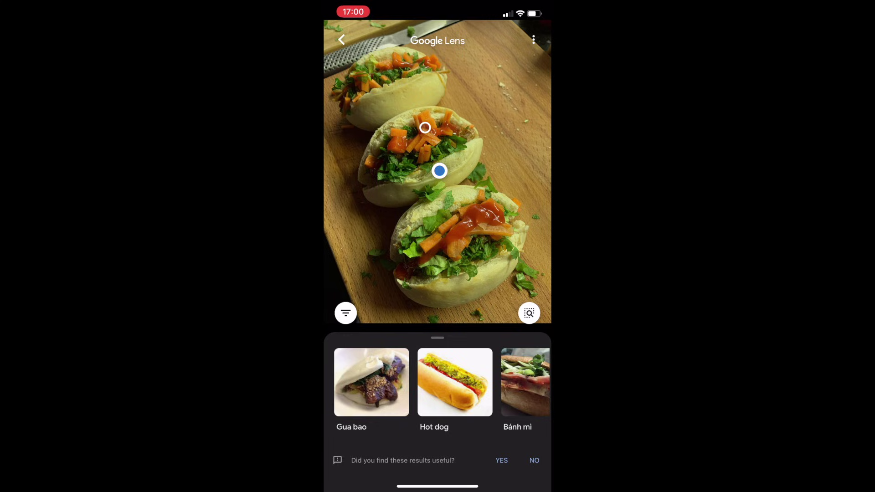
Crop the search to the middle and bottom sandwiches and browse the Bánh mì matches.
left_click(529, 313)
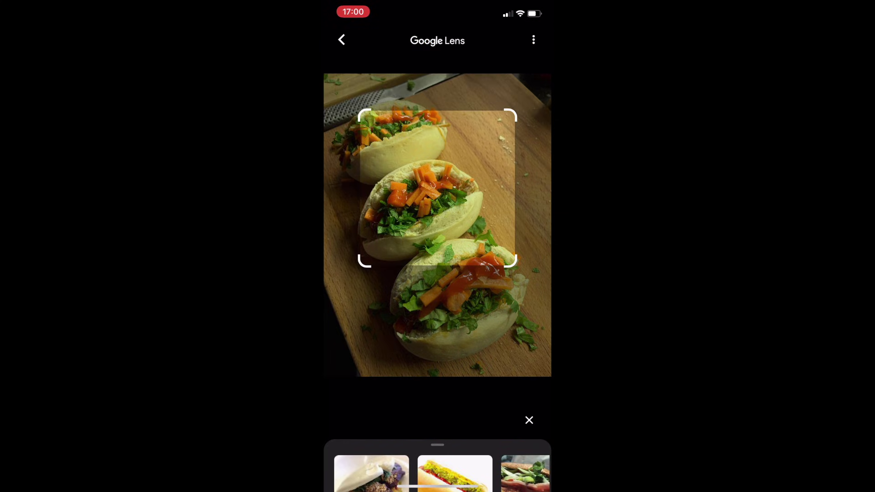
left_click_drag(437, 188, 444, 254)
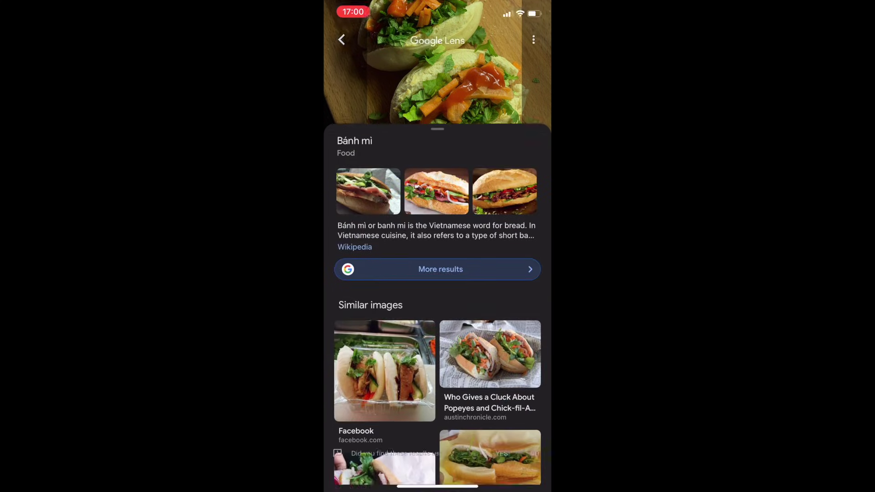
scroll(437, 273, "down", 6)
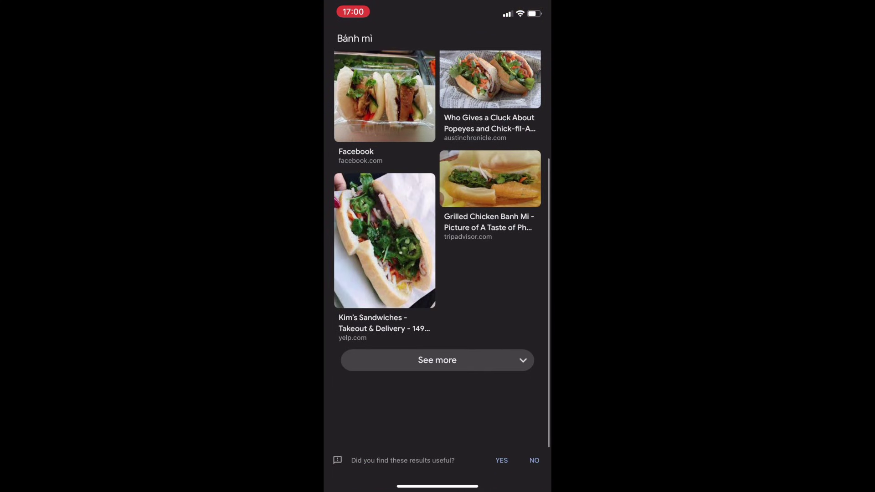
scroll(437, 273, "up", 8)
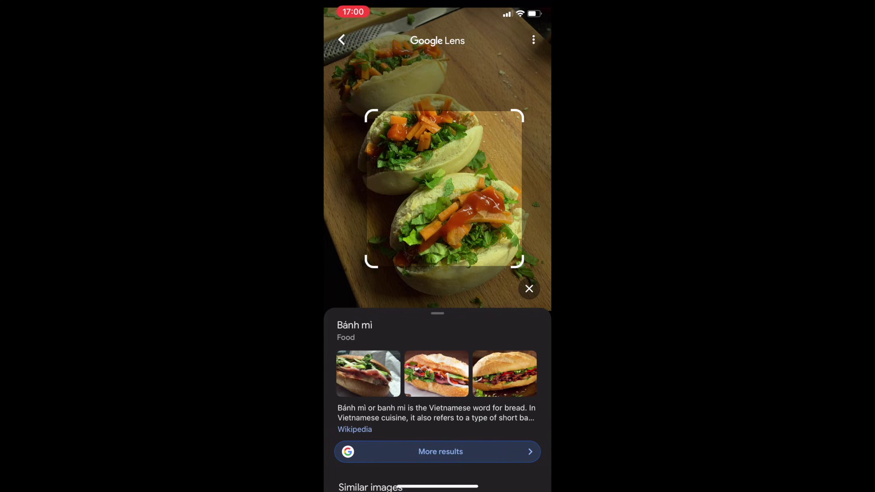
scroll(437, 273, "down", 6)
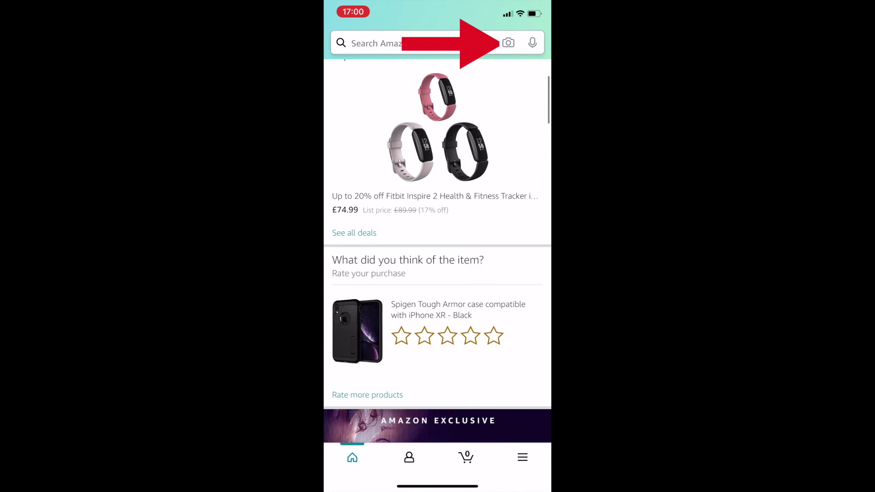
Open Amazon's StyleSnap camera search and scroll through its page.
left_click(508, 43)
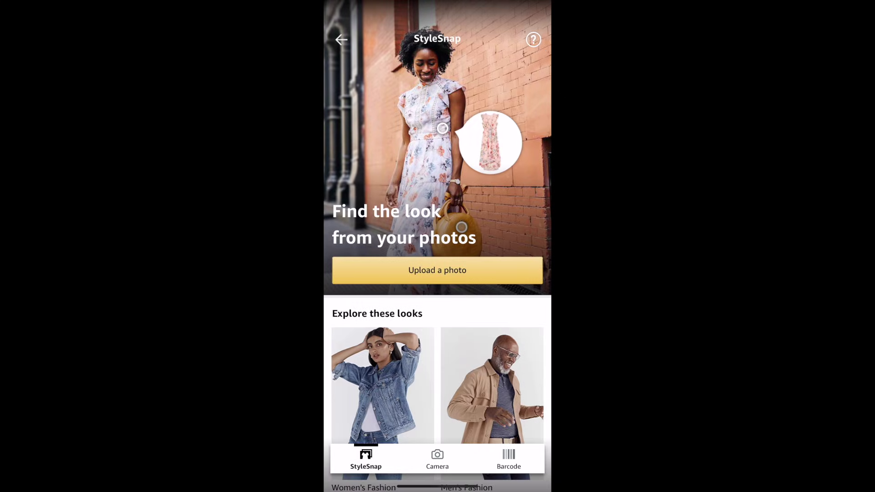
scroll(438, 246, "down", 3)
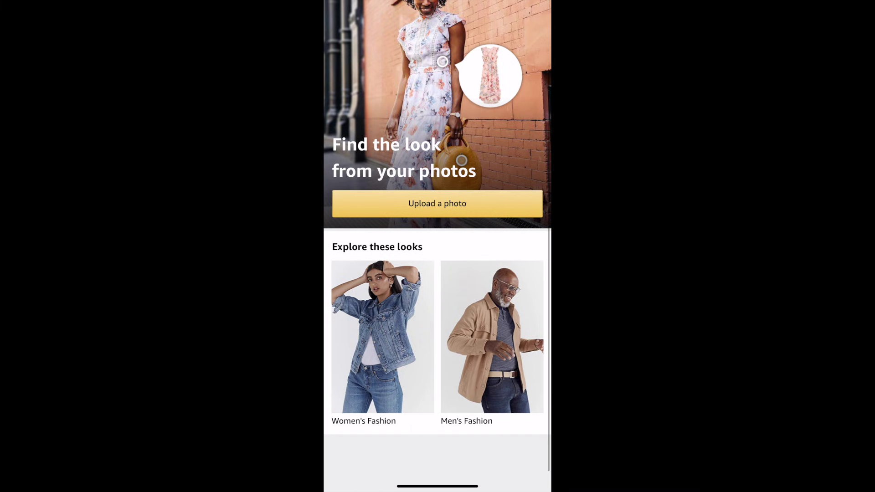
scroll(438, 246, "up", 3)
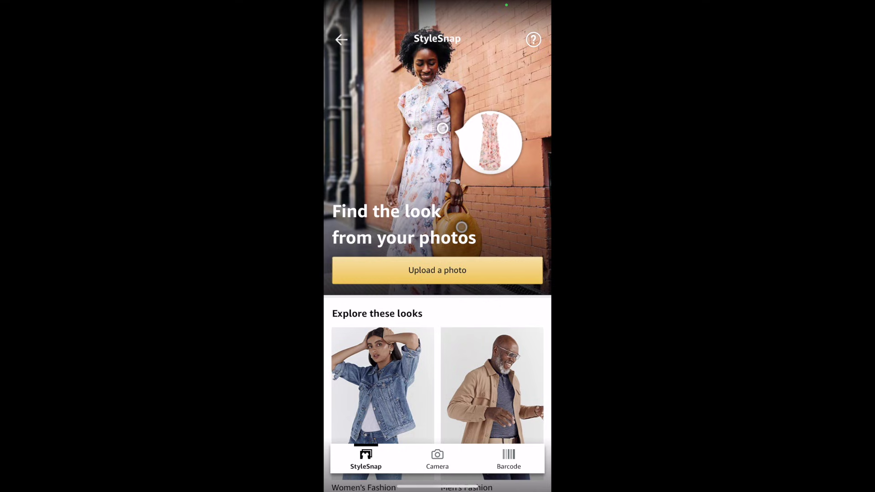
scroll(437, 246, "down", 3)
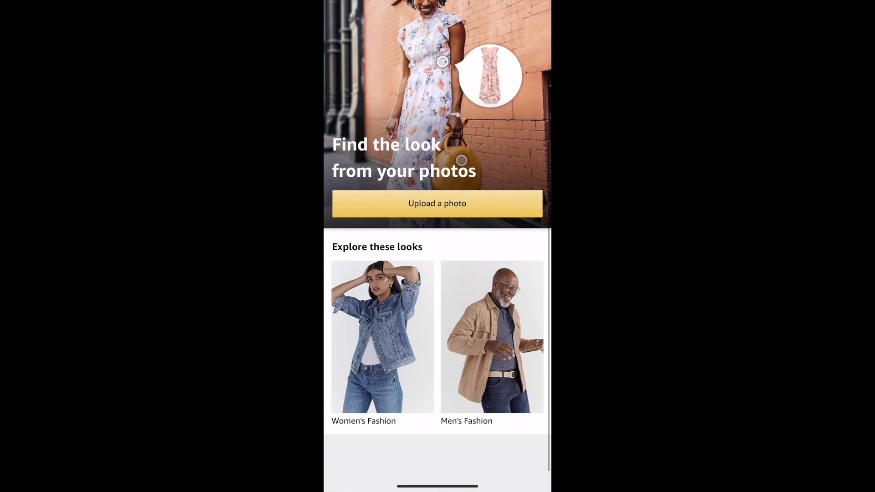
scroll(437, 246, "up", 3)
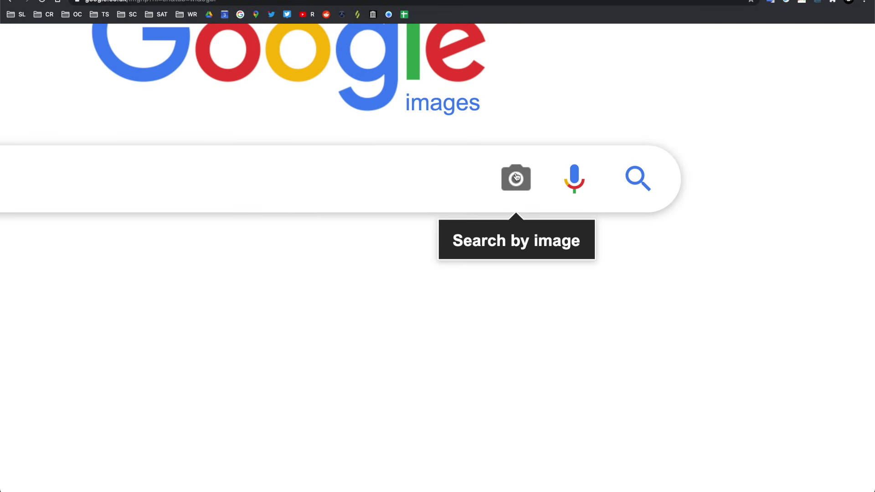
Set Google Images search-by-image to upload an image file.
scroll(516, 177, "down", 5)
left_click(518, 172)
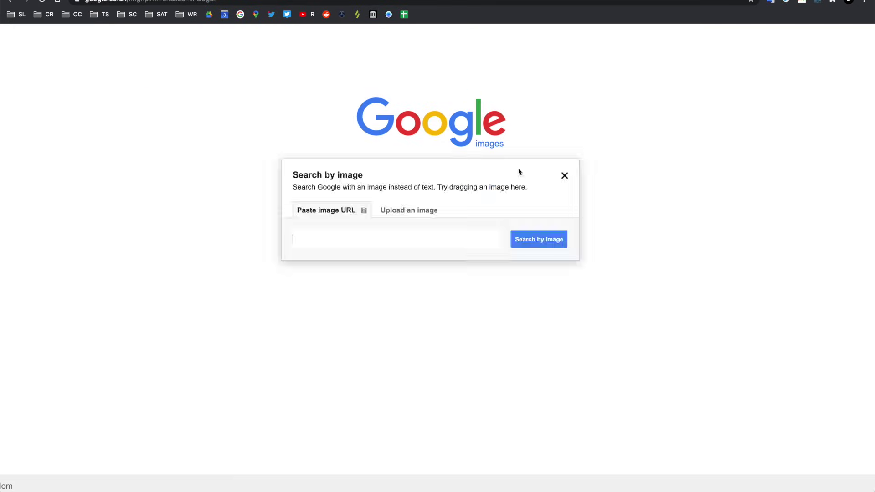
left_click(387, 210)
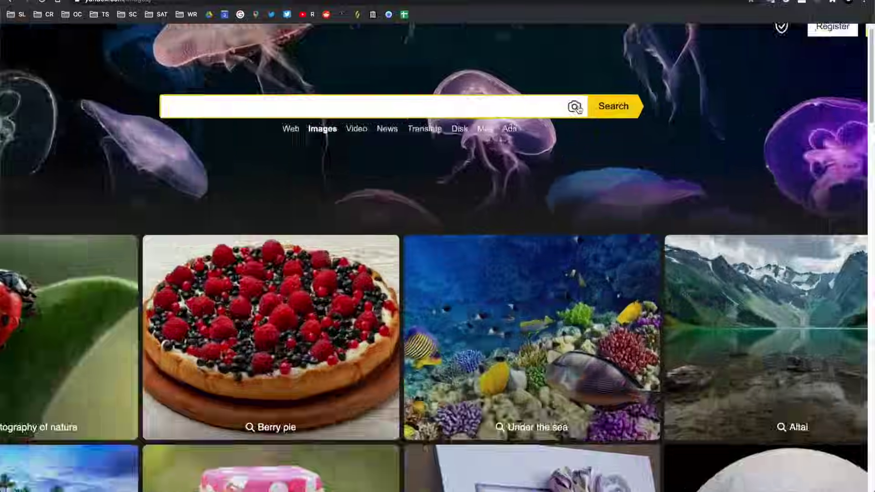
scroll(572, 106, "up", 5)
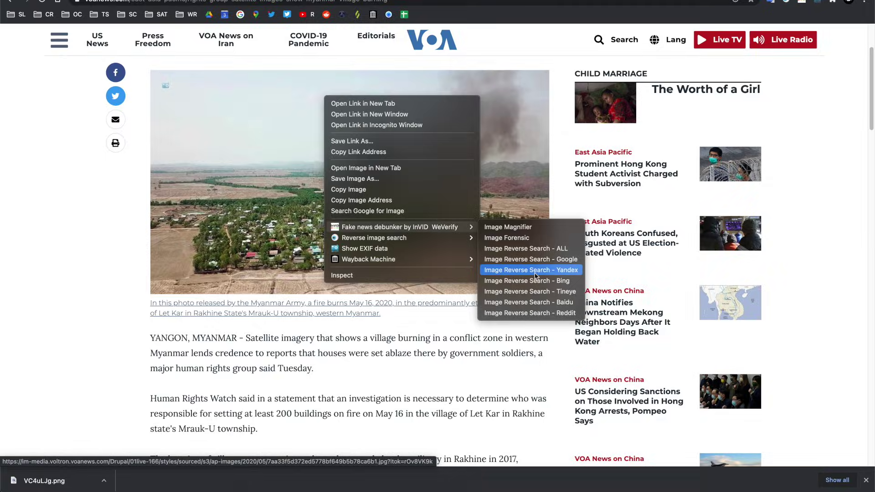
Reverse-search the VOA village fire photo on Yandex, compare it with 1.jpeg, then view Google's results.
left_click(534, 272)
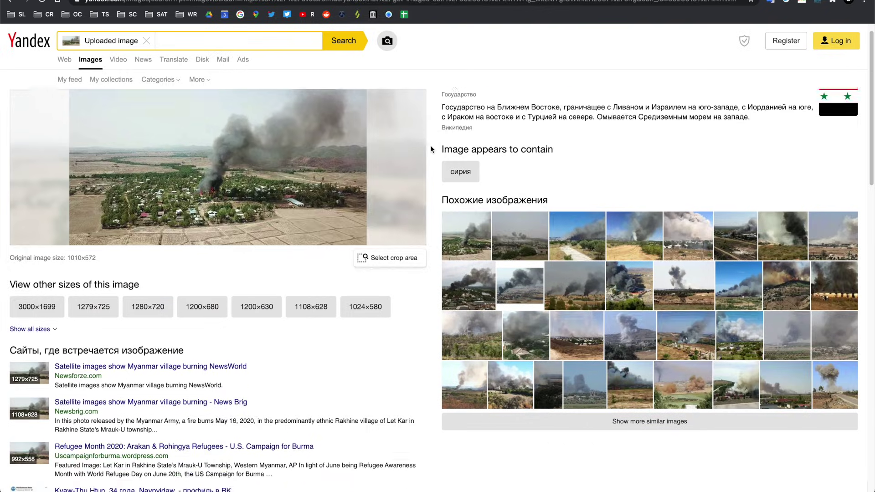
scroll(432, 150, "down", 8)
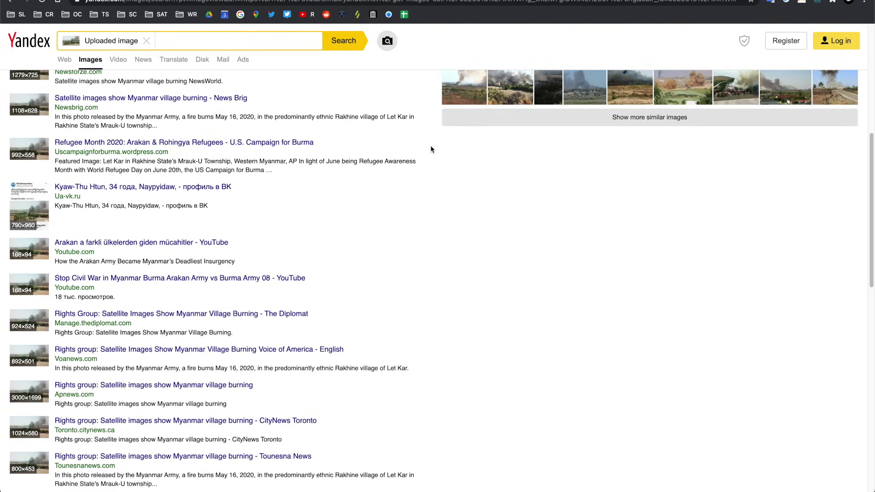
key("super+Tab")
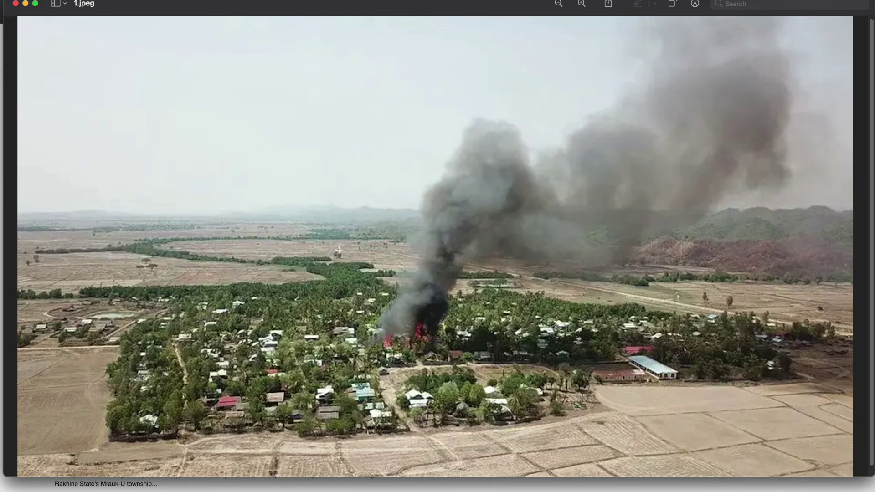
key("super+Tab")
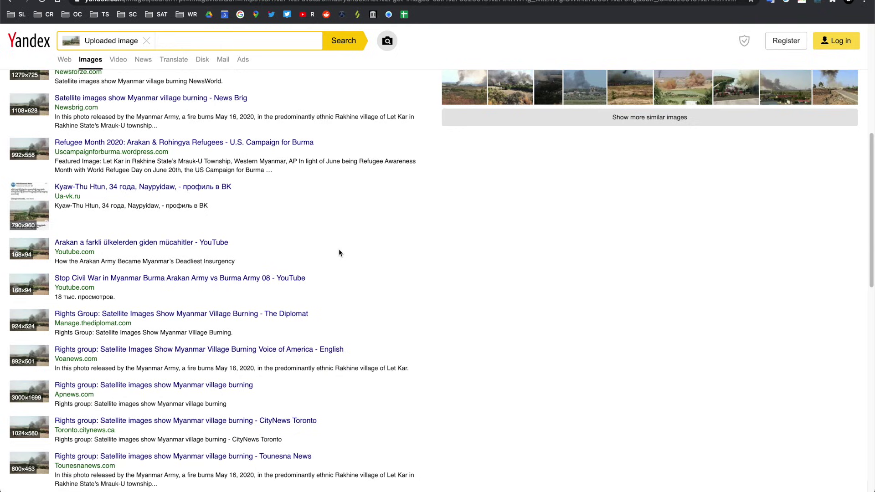
key("ctrl+Tab")
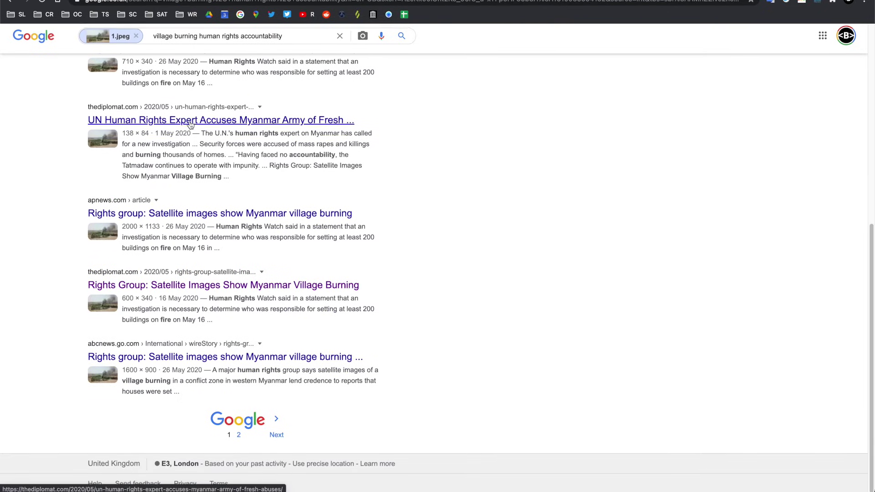
Reverse-search the dating-profile photo on Yandex via InVID.
key("super+grave")
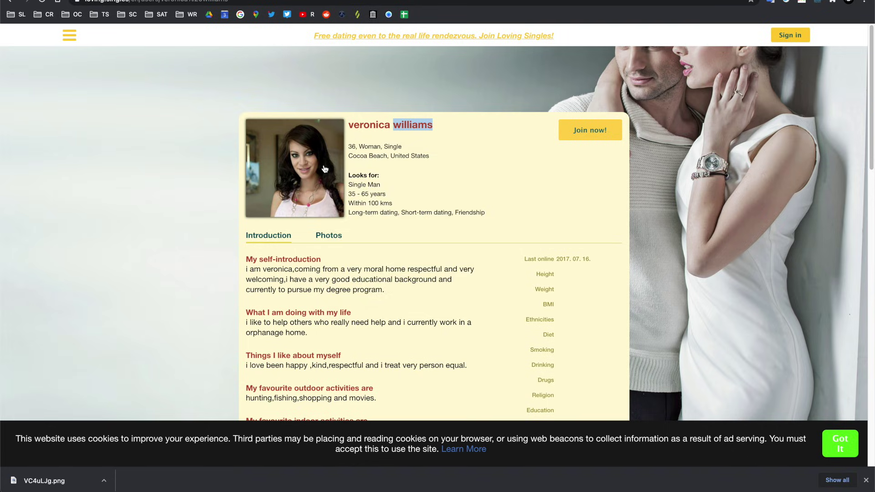
right_click(325, 165)
mouse_move(338, 230)
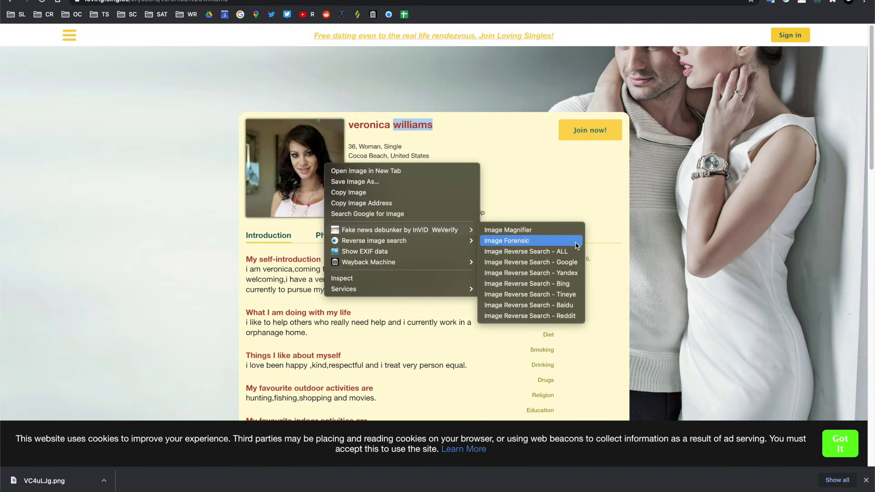
left_click(576, 275)
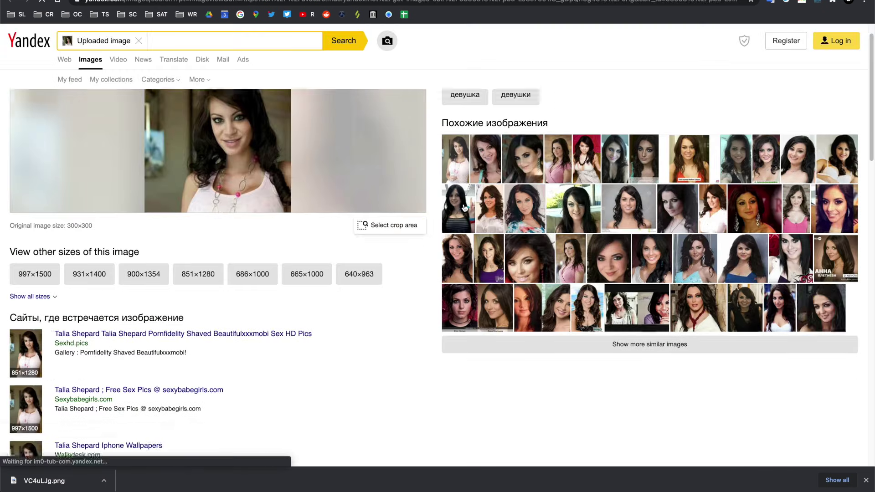
Search Google for the same profile photo and scroll to the ScamDigger and LinkedIn matches.
key("ctrl+shift+Tab")
right_click(299, 179)
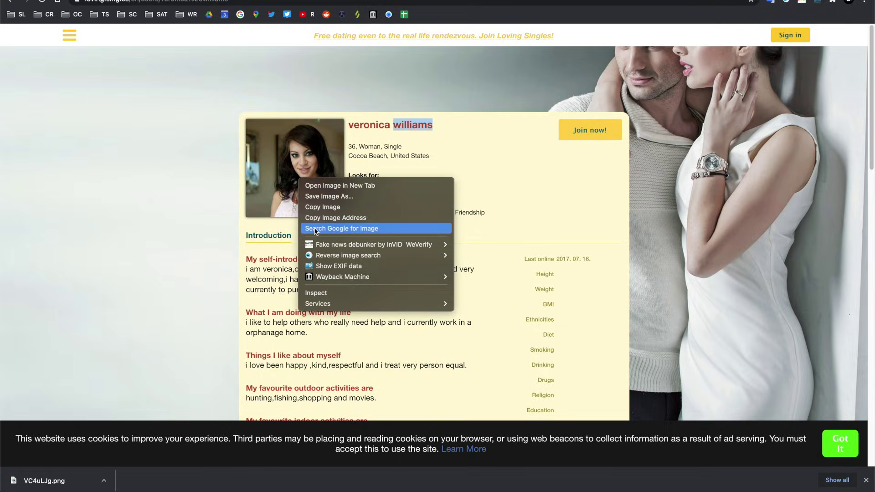
left_click(314, 229)
scroll(360, 186, "down", 3)
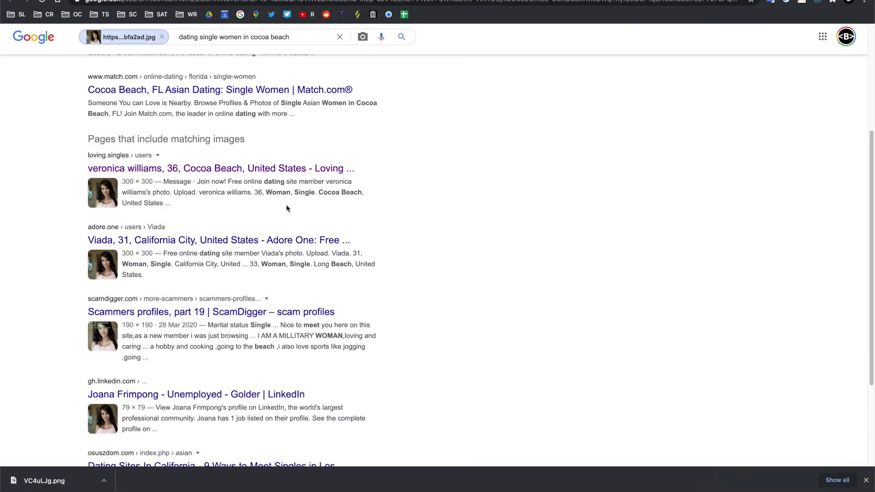
scroll(286, 208, "down", 2)
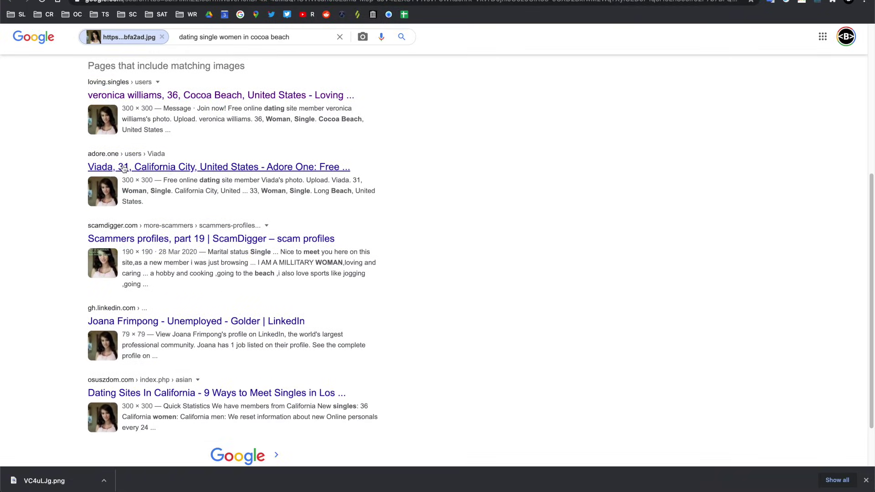
scroll(233, 198, "down", 2)
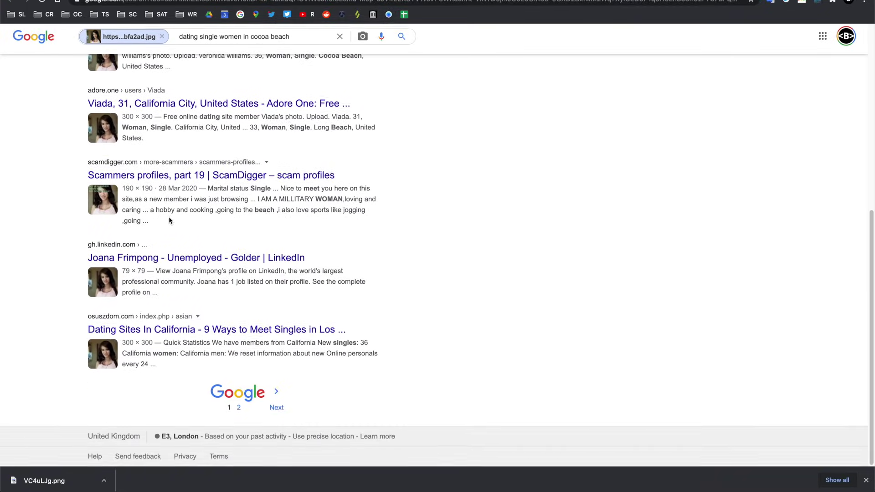